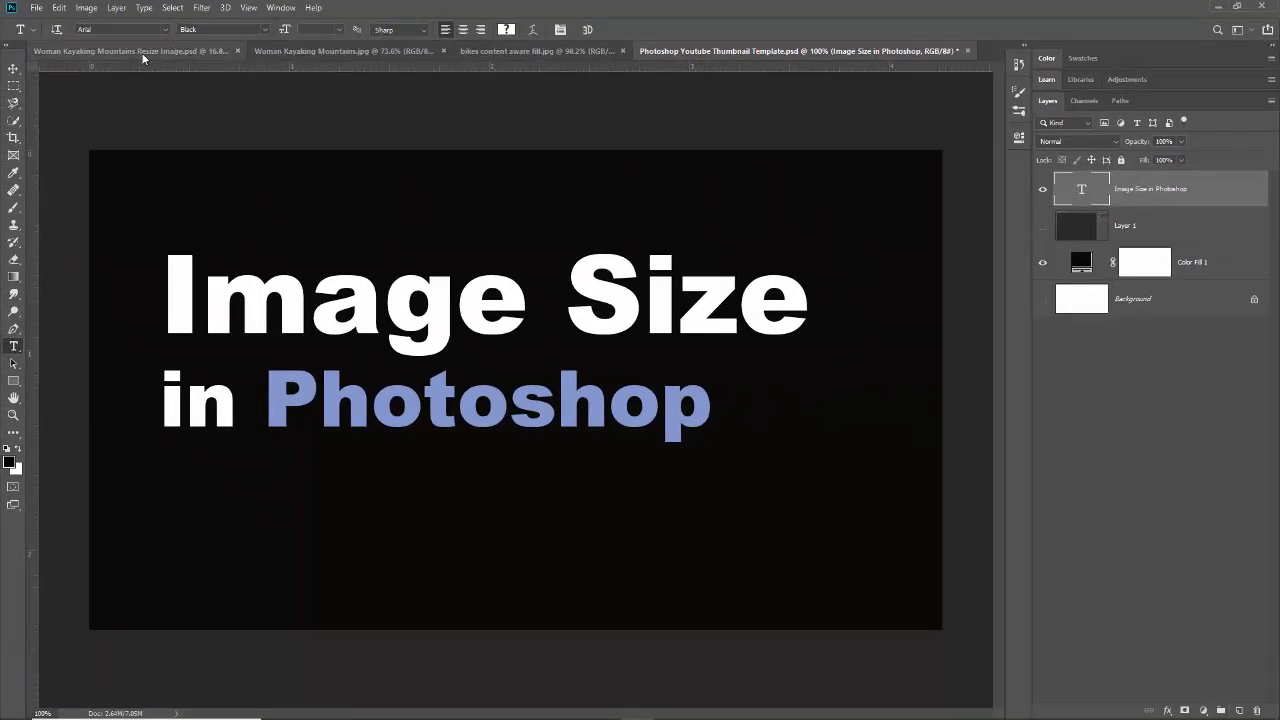
Step: Bring Woman Kayaking Mountains.jpg to the front and browse the Image menu without choosing a command
left_click(324, 51)
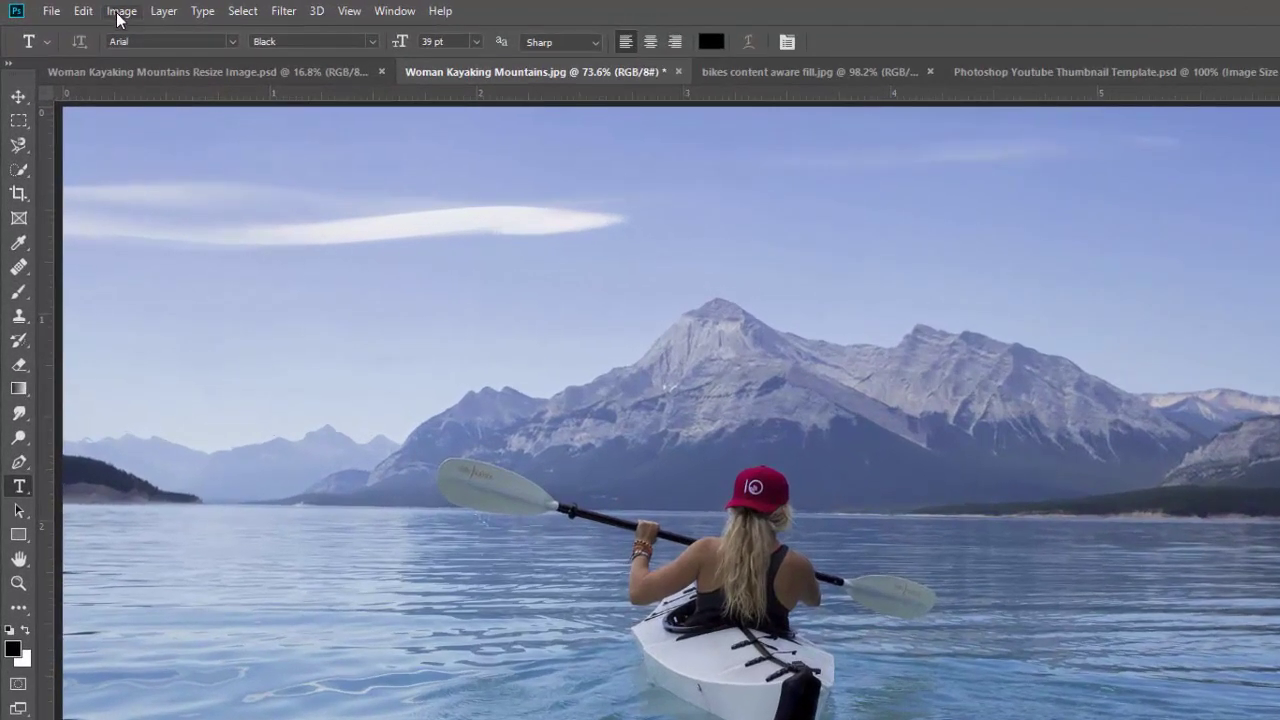
left_click(118, 15)
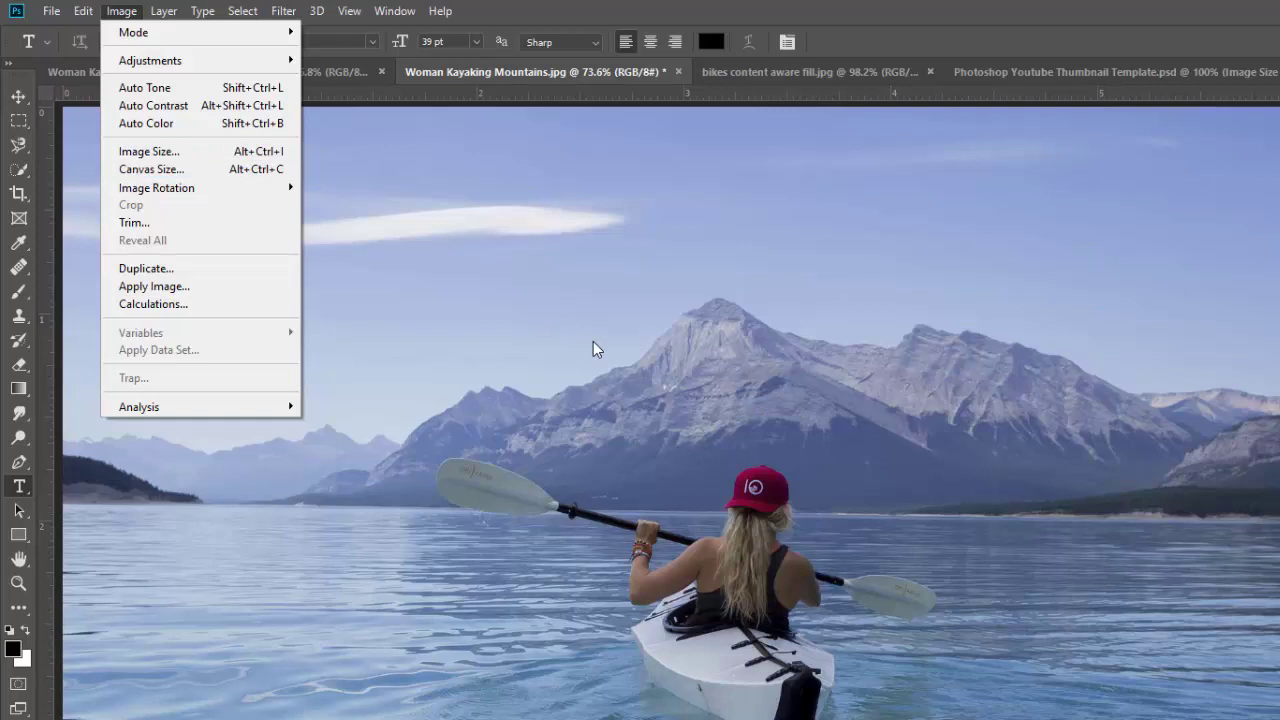
left_click(845, 38)
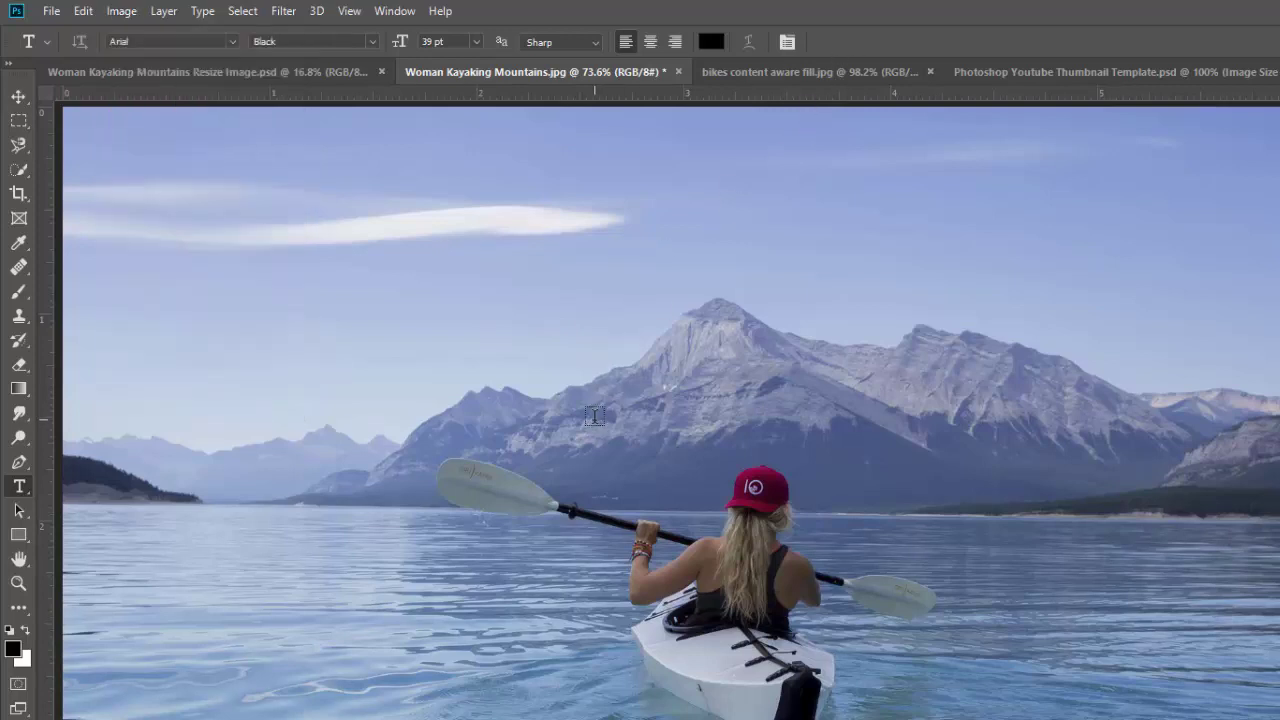
Step: Open Image Size with Alt+Ctrl+I, then enlarge and reposition the dialog for a bigger kayaker preview
key("ctrl+alt+i")
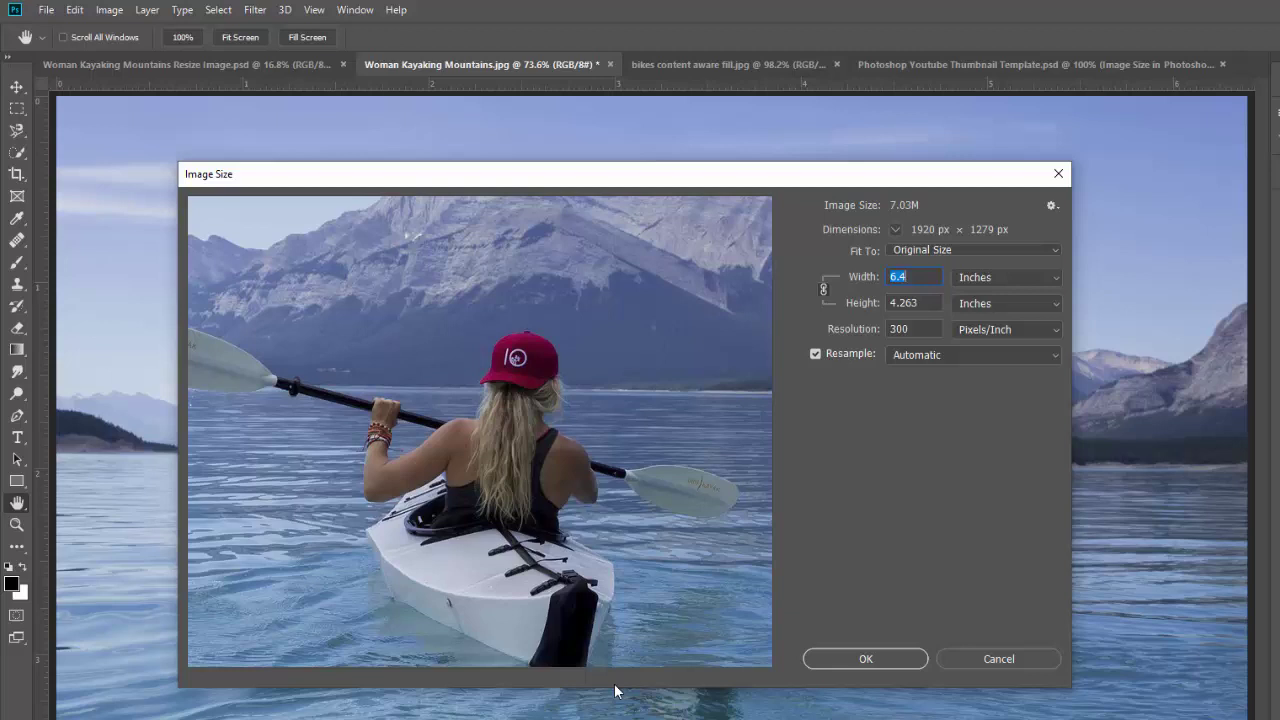
left_click_drag(615, 696, 613, 719)
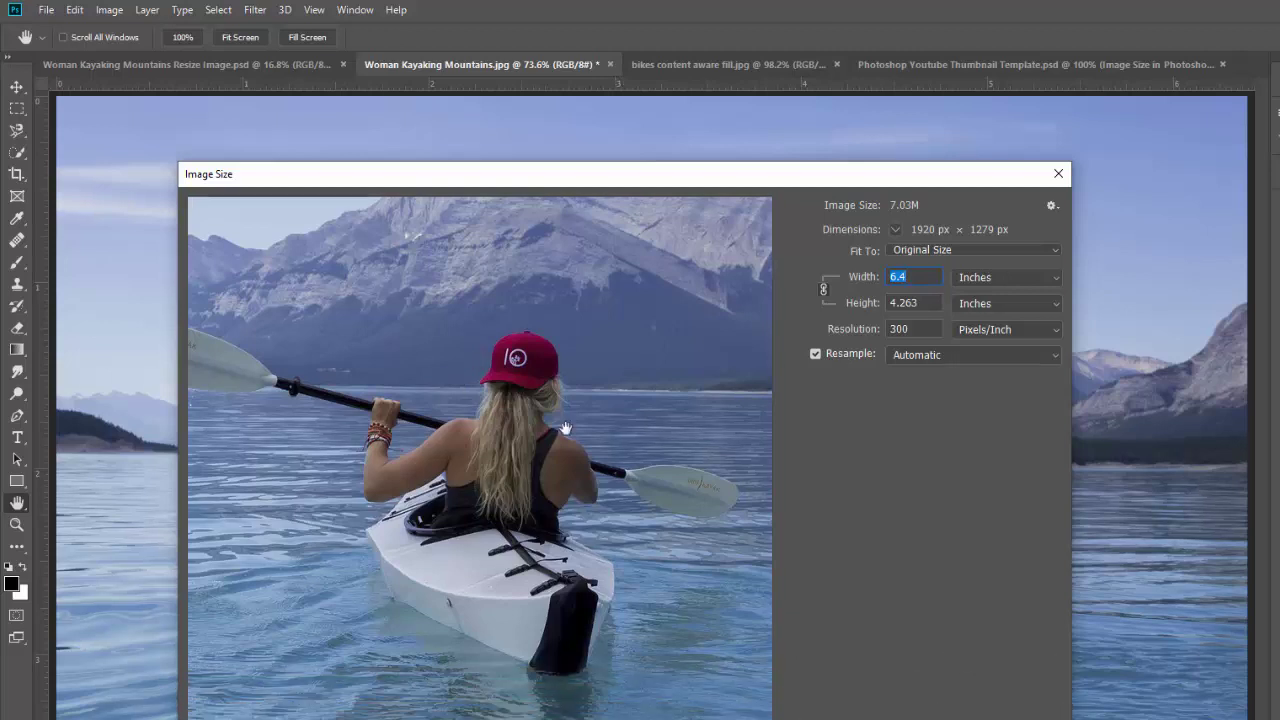
left_click_drag(184, 284, 533, 283)
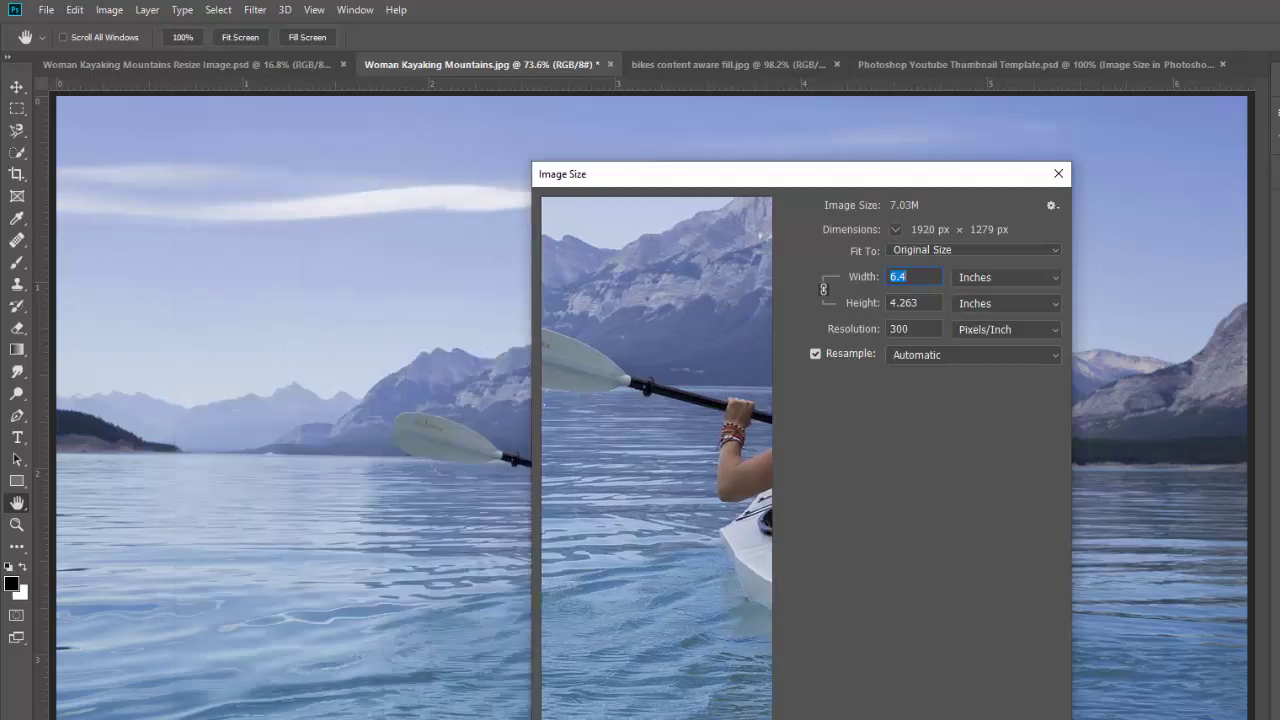
left_click_drag(700, 719, 700, 457)
left_click_drag(670, 180, 901, 152)
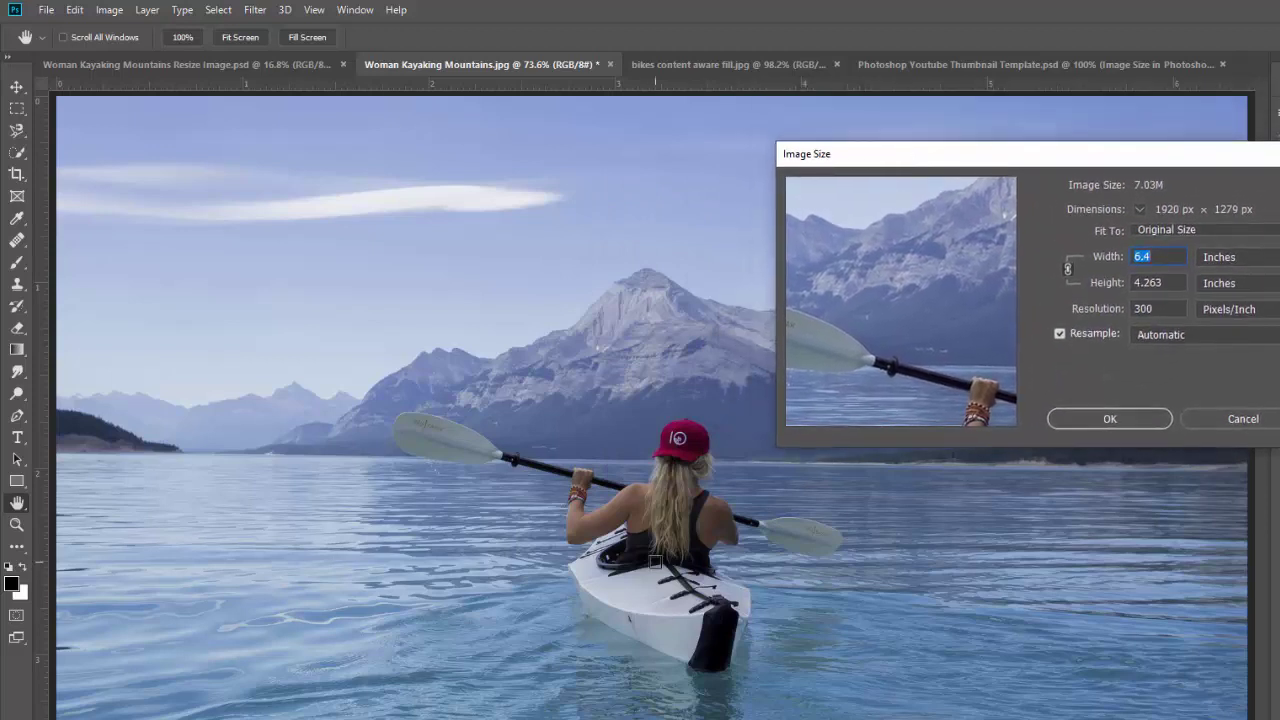
left_click_drag(777, 447, 270, 714)
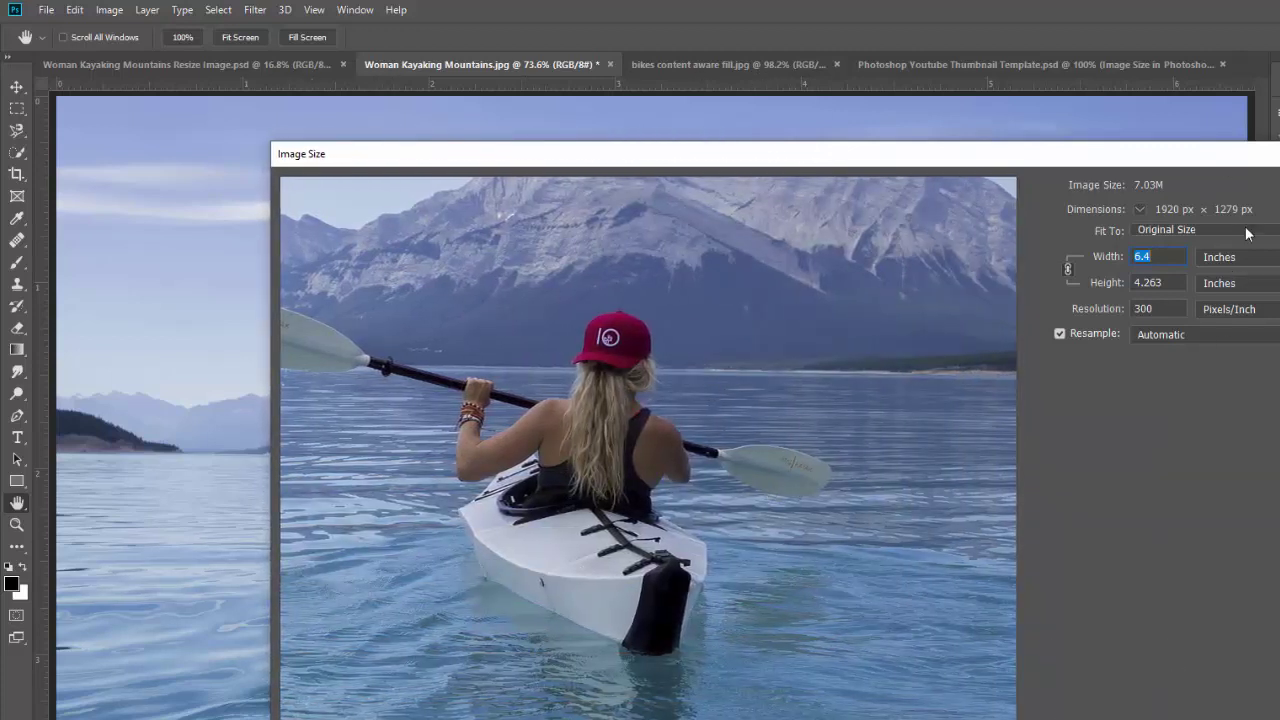
left_click_drag(1223, 158, 1096, 190)
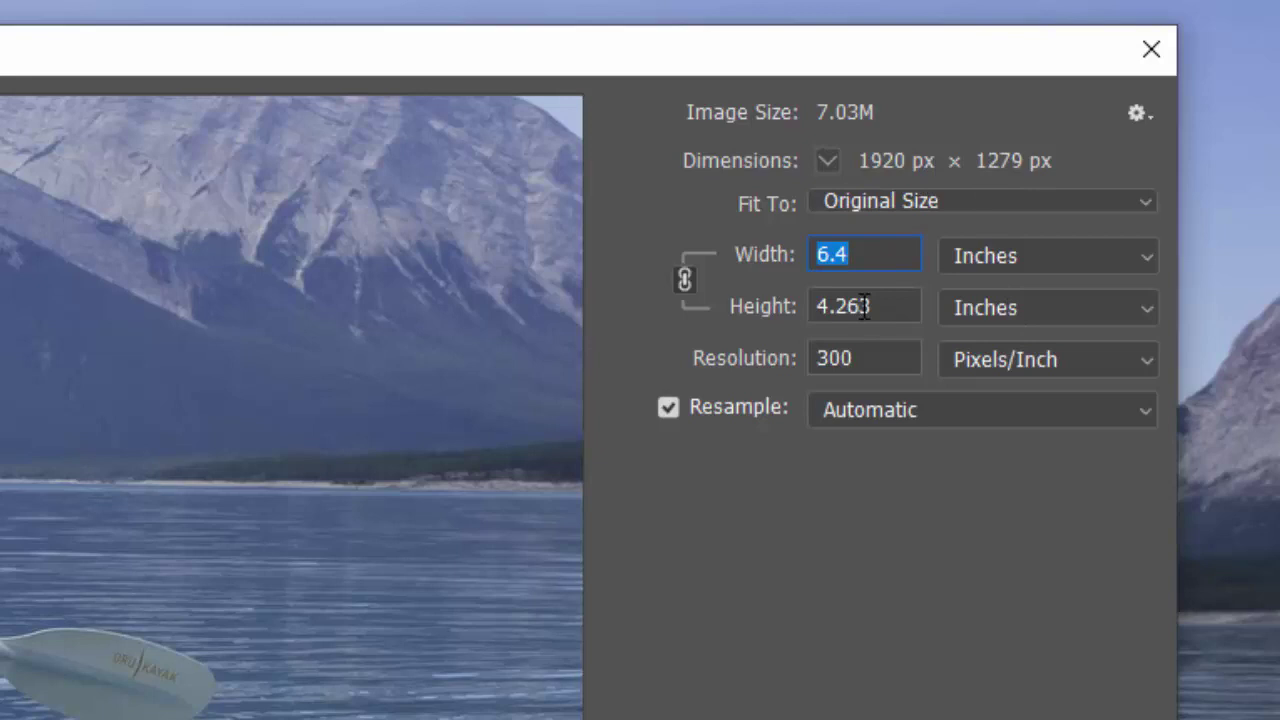
key("Right")
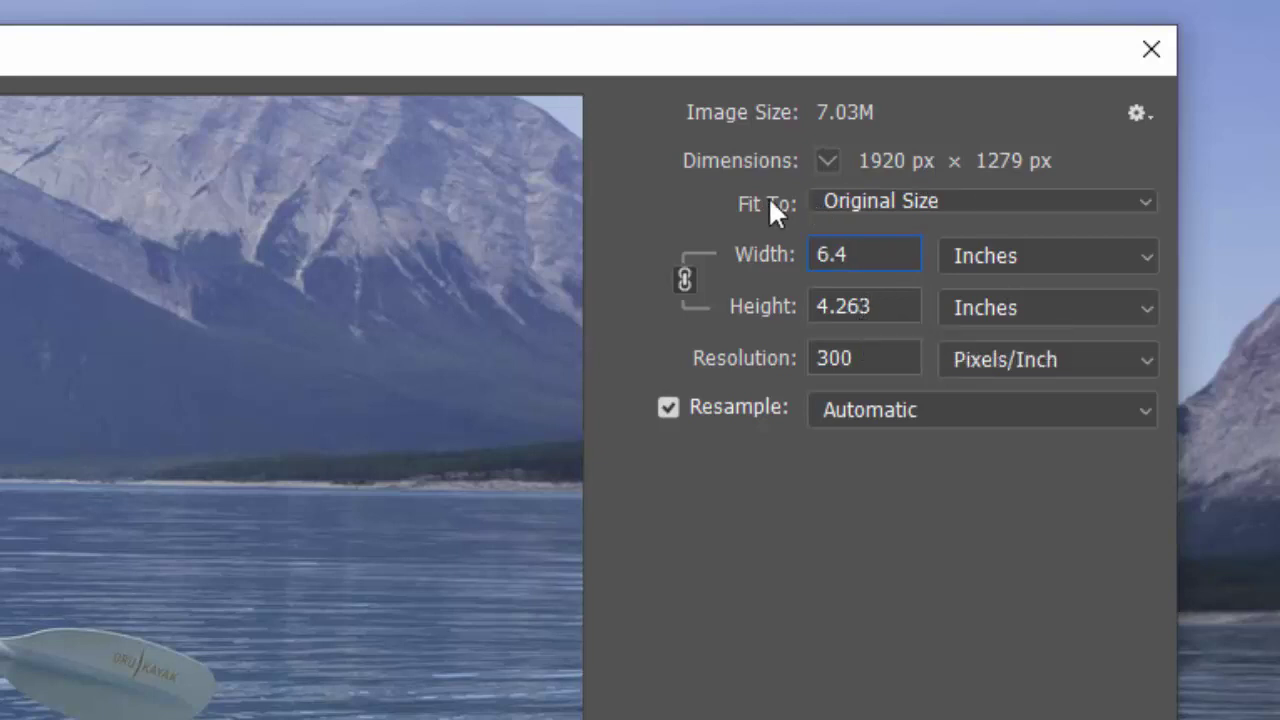
Step: Keep Fit To at Original Size and show width and height in Pixels (1920 × 1279)
left_click(1145, 199)
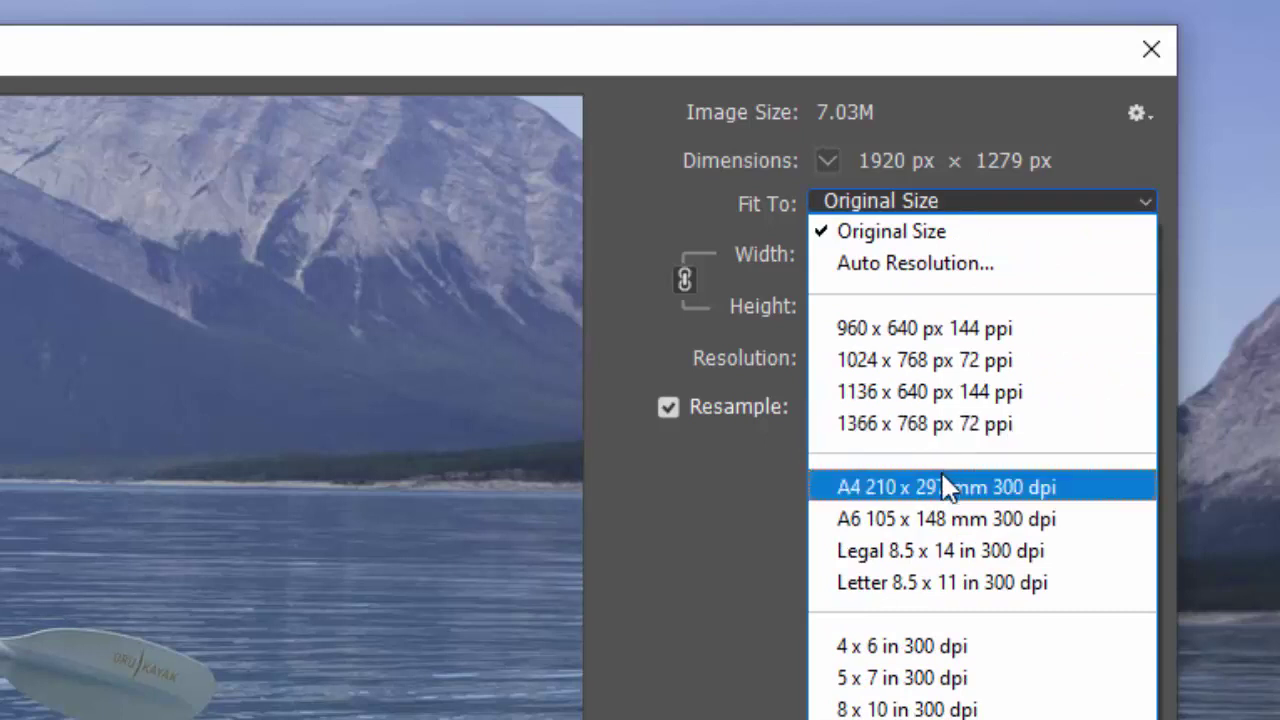
left_click(1134, 200)
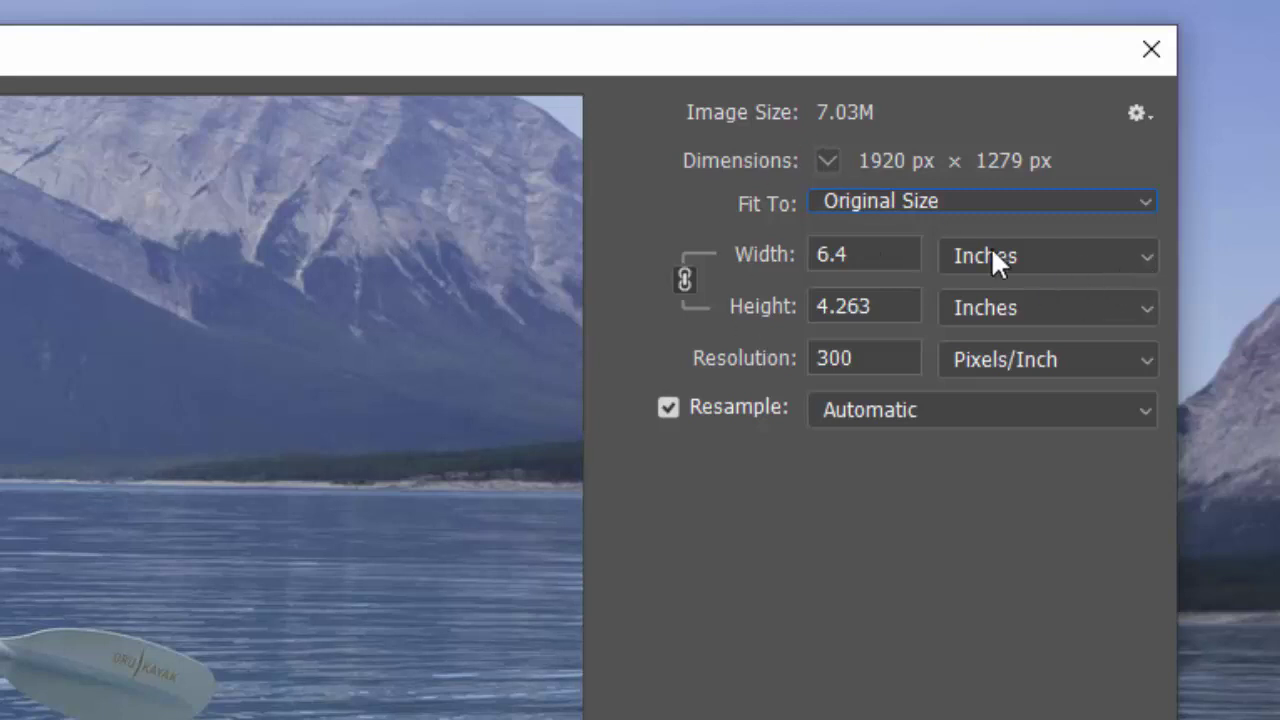
left_click(1140, 257)
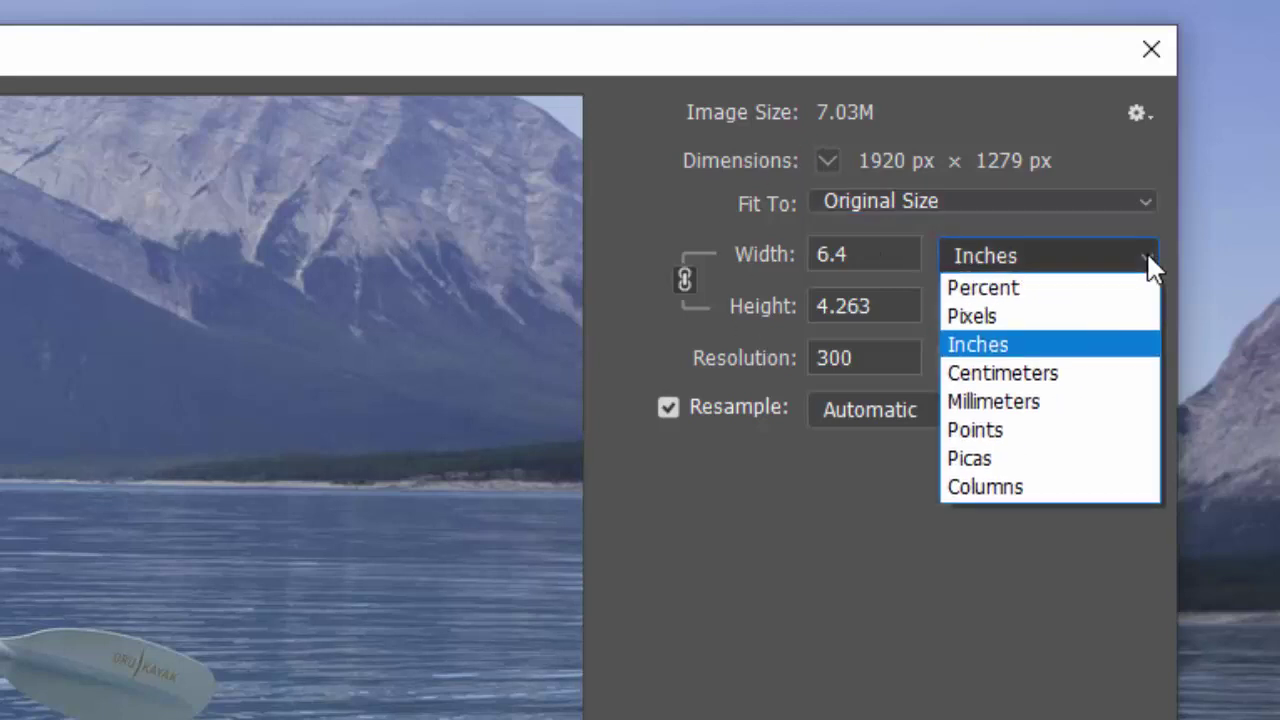
left_click(1003, 314)
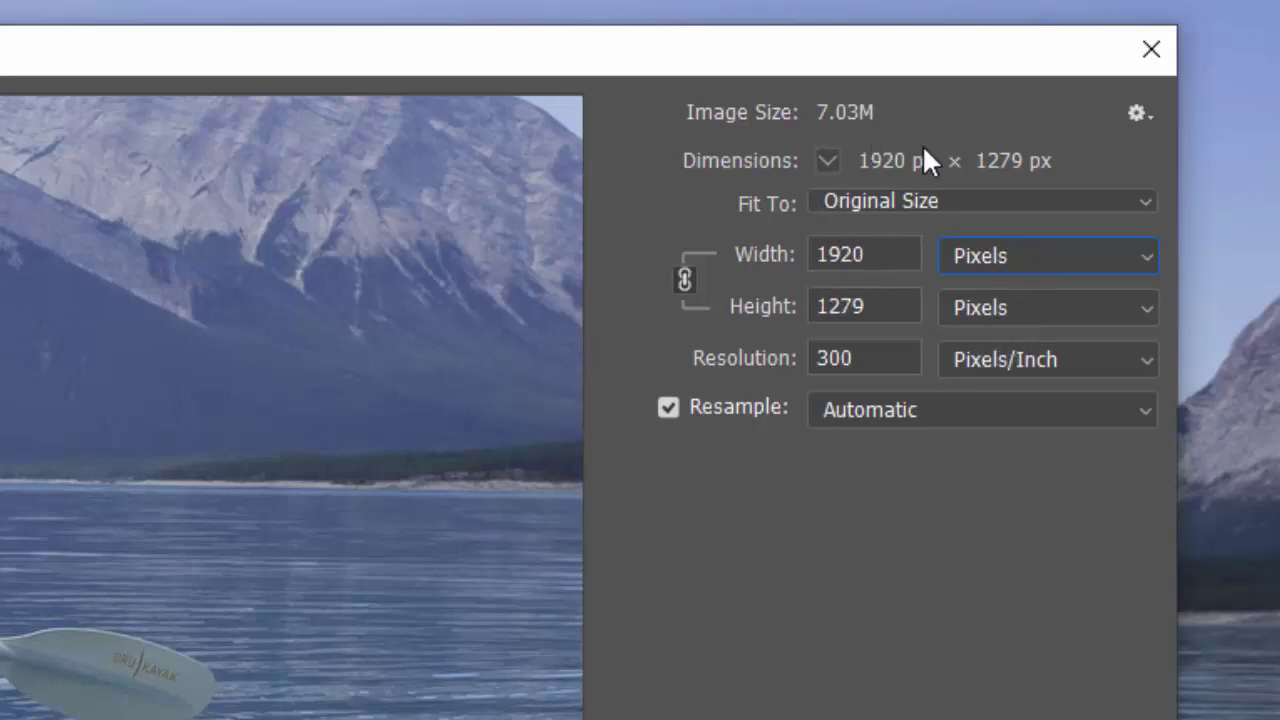
Step: Leave the Dimensions readout in Pixels and switch width and height to Centimeters (16.26 × 10.83)
left_click(827, 161)
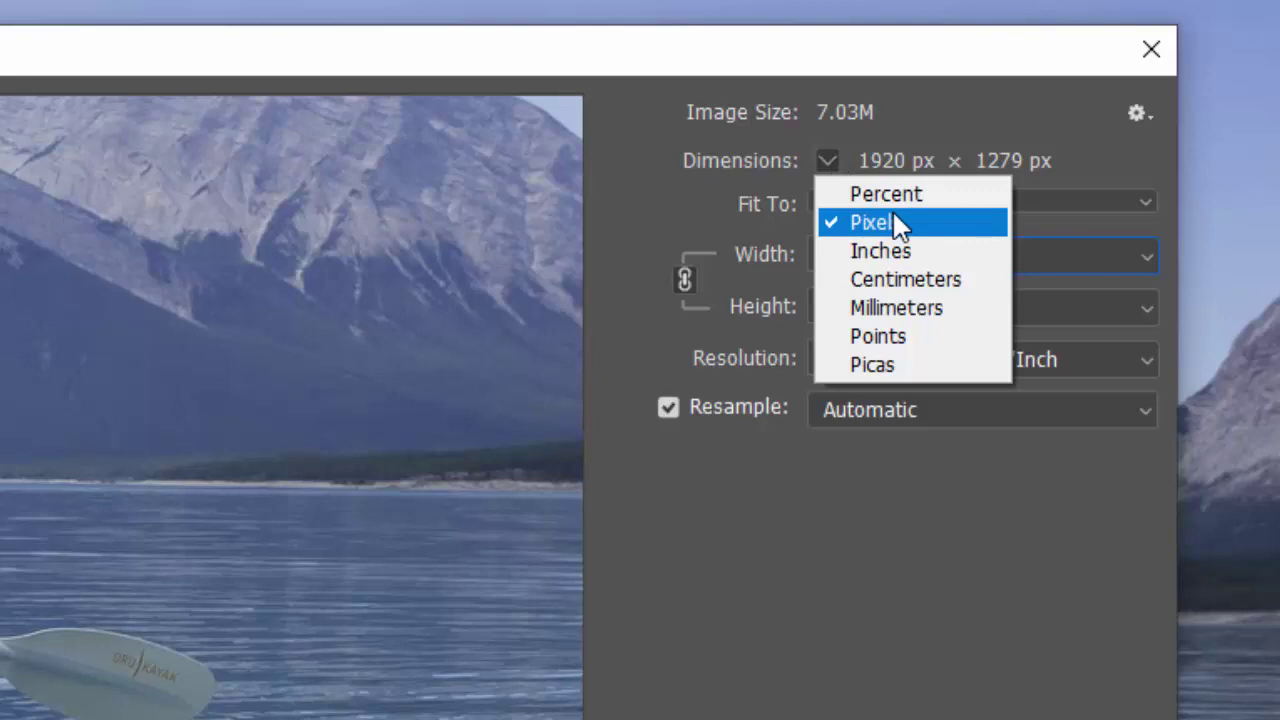
left_click(827, 161)
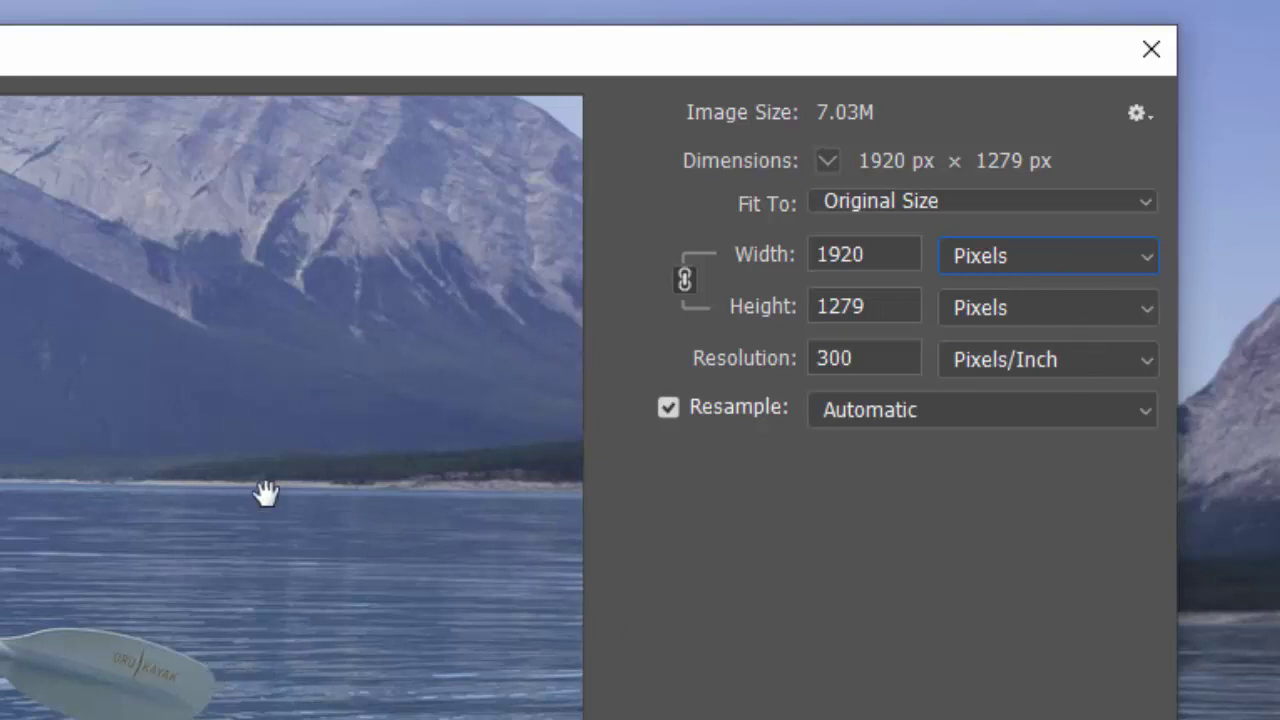
left_click(1146, 255)
left_click(1023, 354)
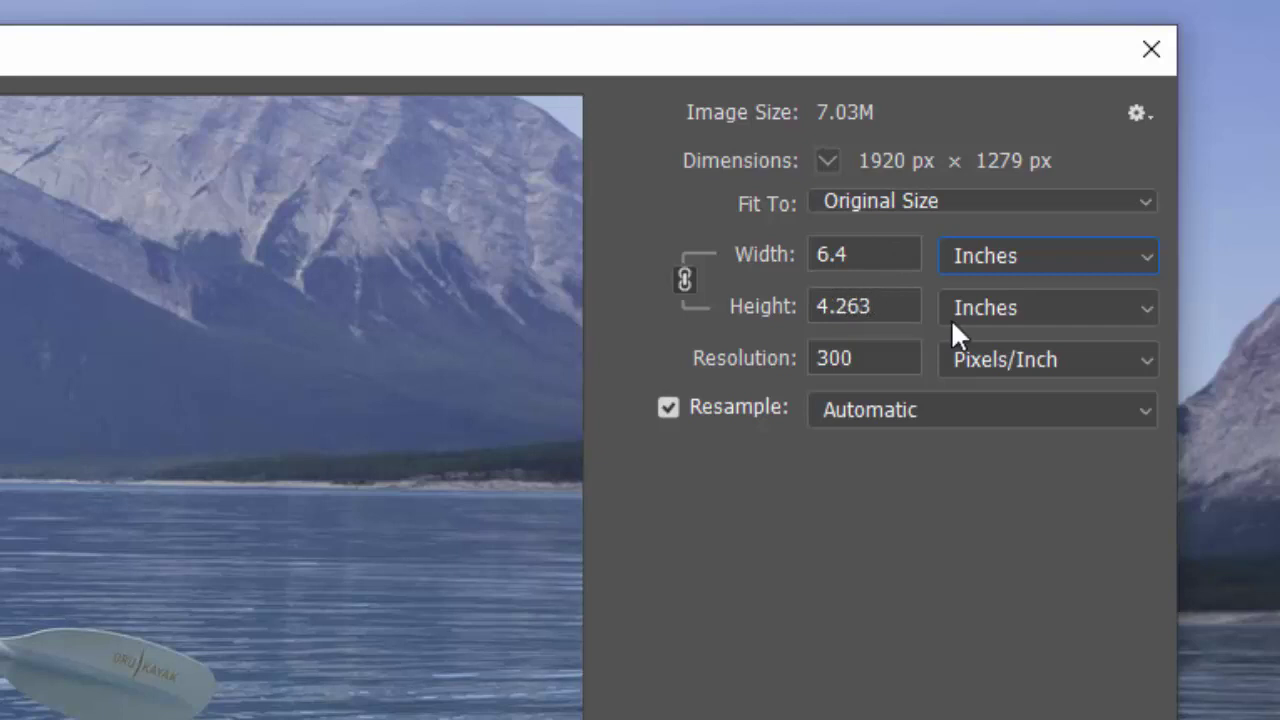
left_click(1145, 256)
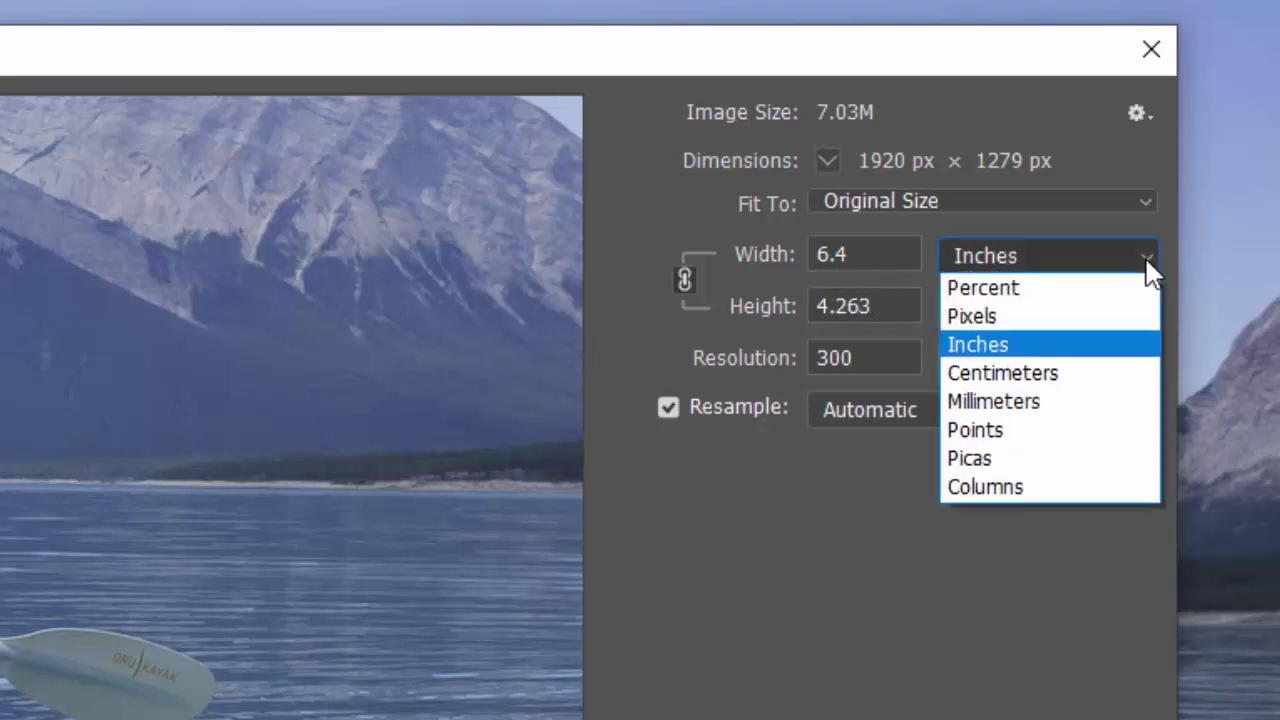
left_click(1048, 371)
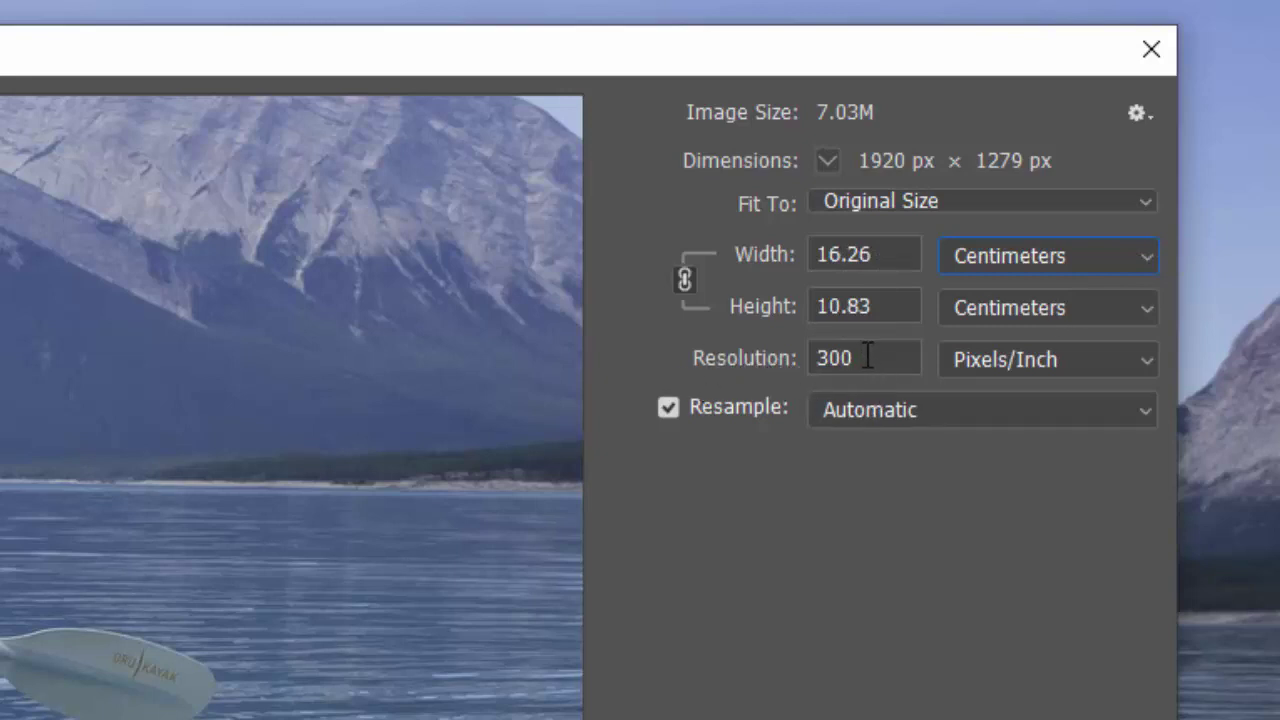
left_click_drag(868, 358, 830, 375)
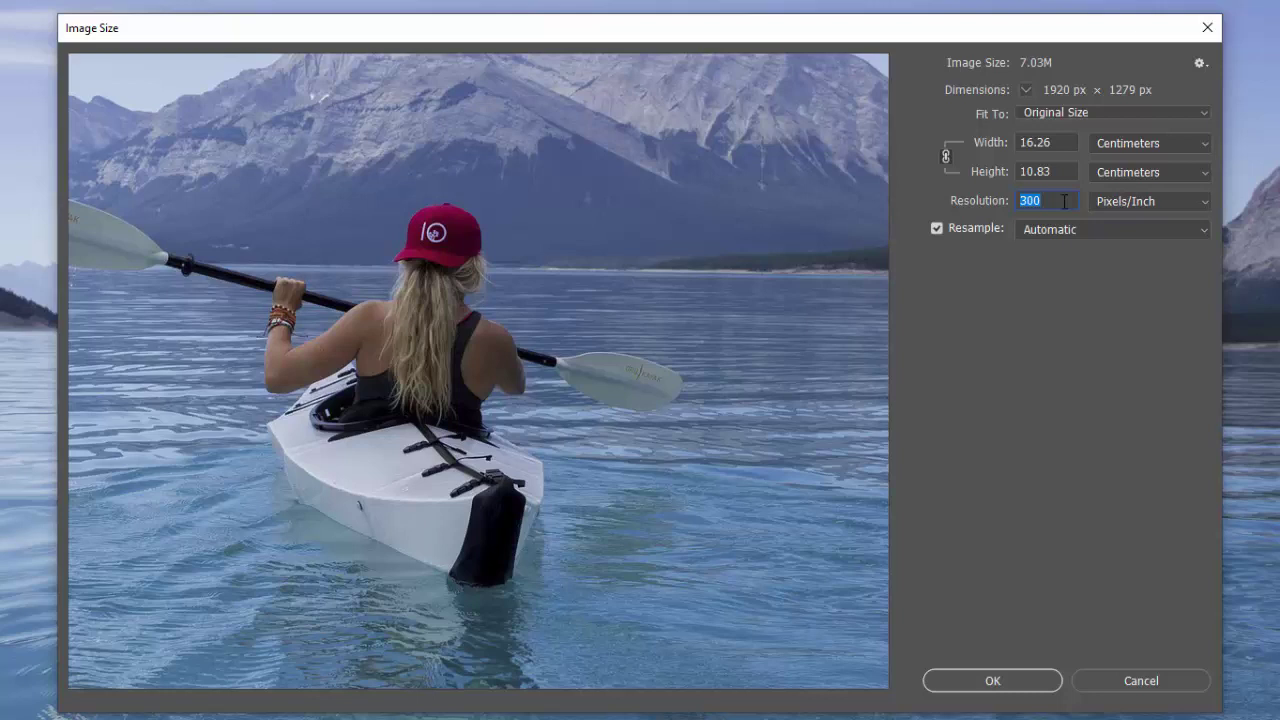
type("72")
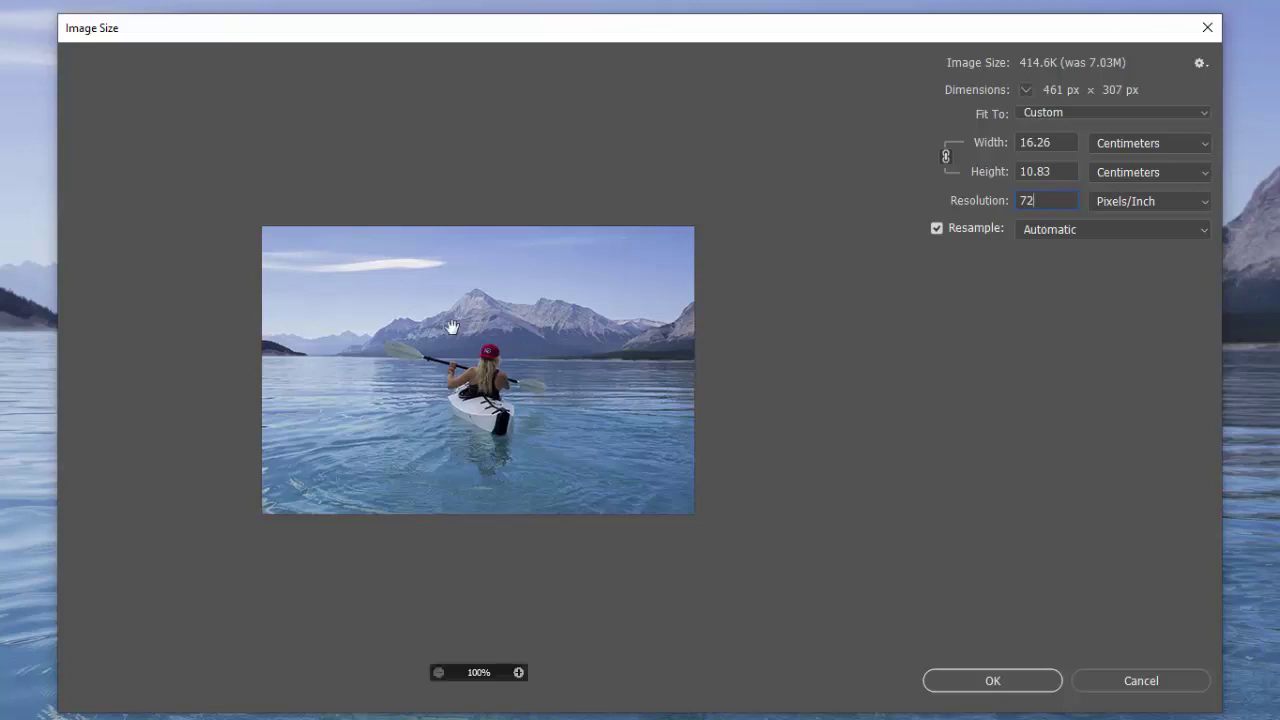
double_click(1025, 203)
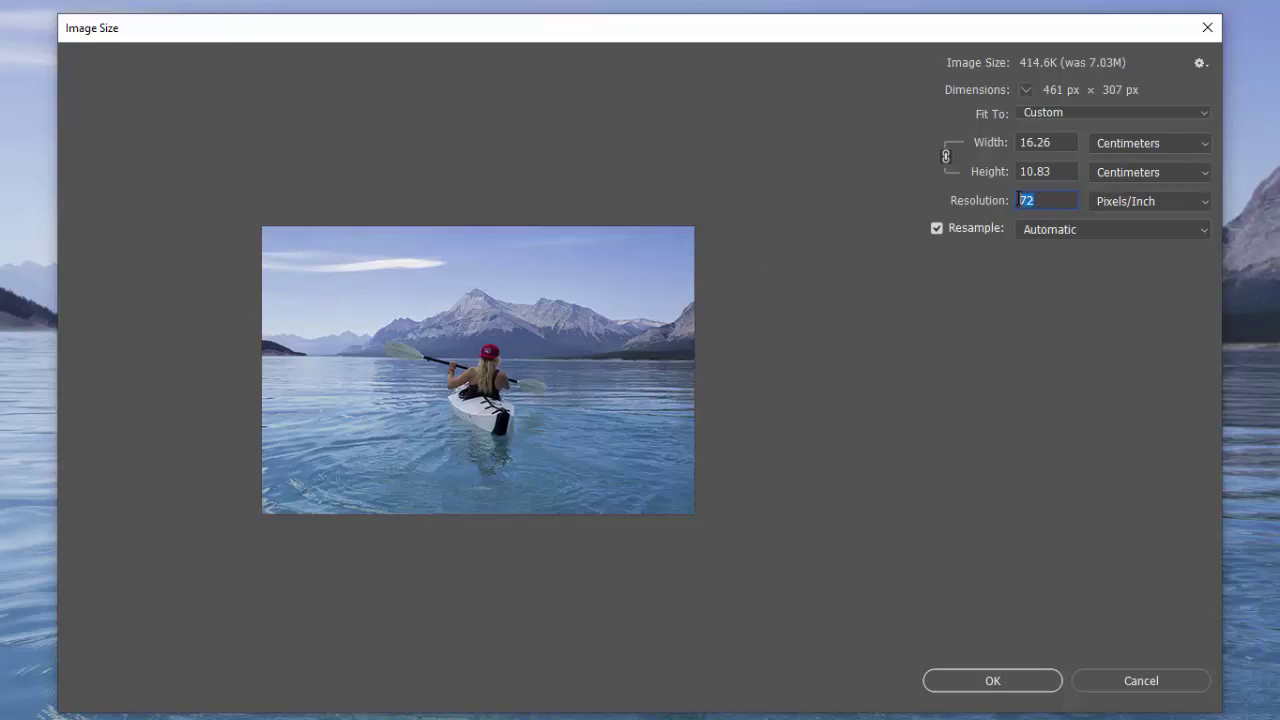
type("300")
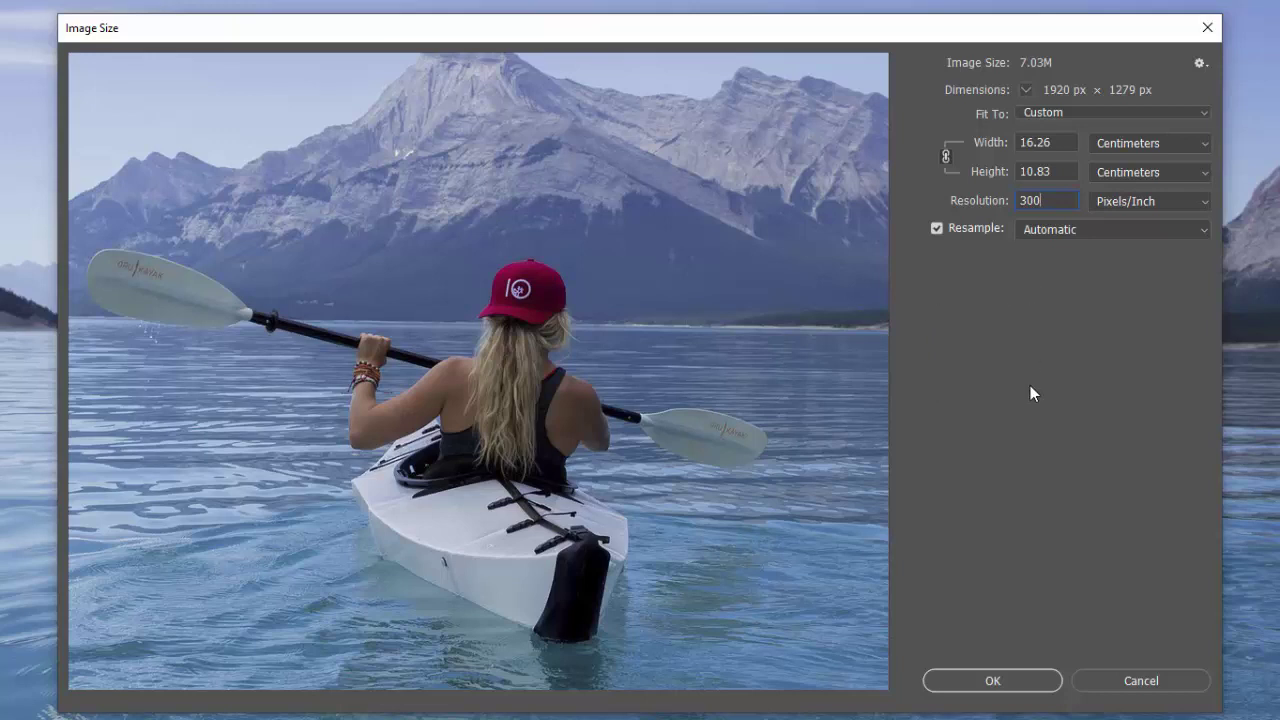
mouse_move(591, 400)
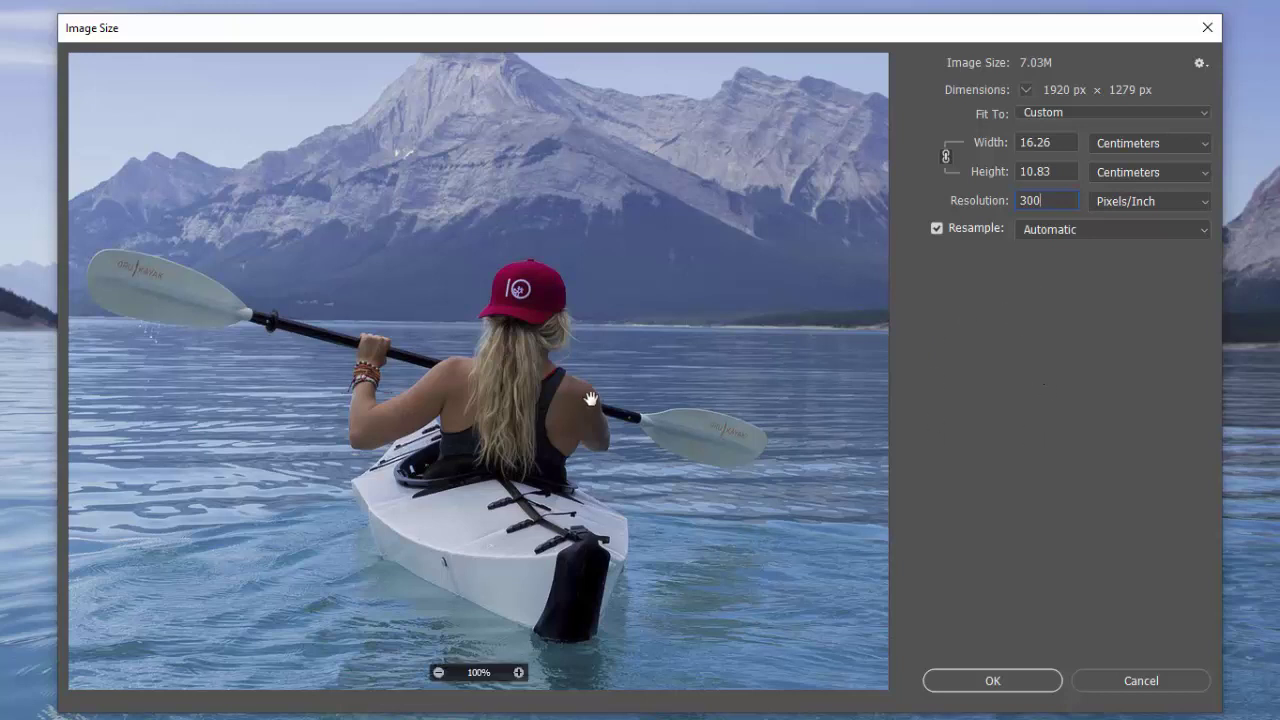
left_click(519, 673)
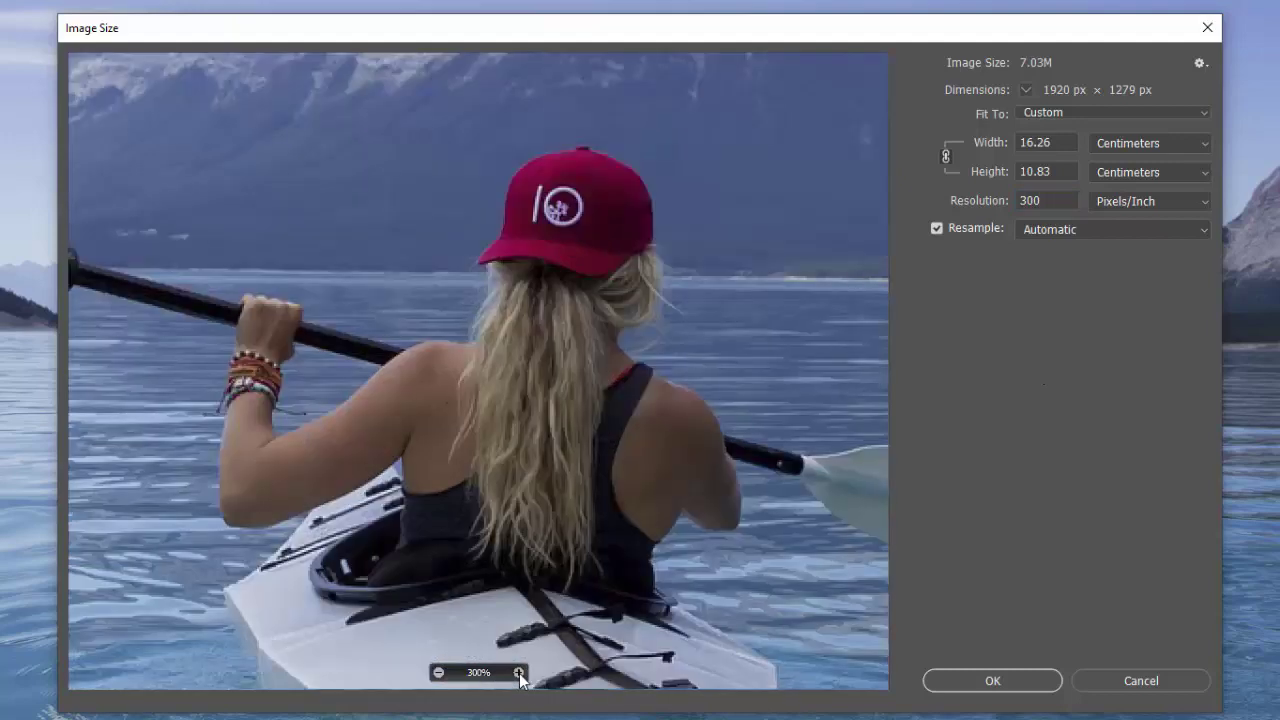
left_click(519, 673)
left_click(519, 673)
left_click(519, 673)
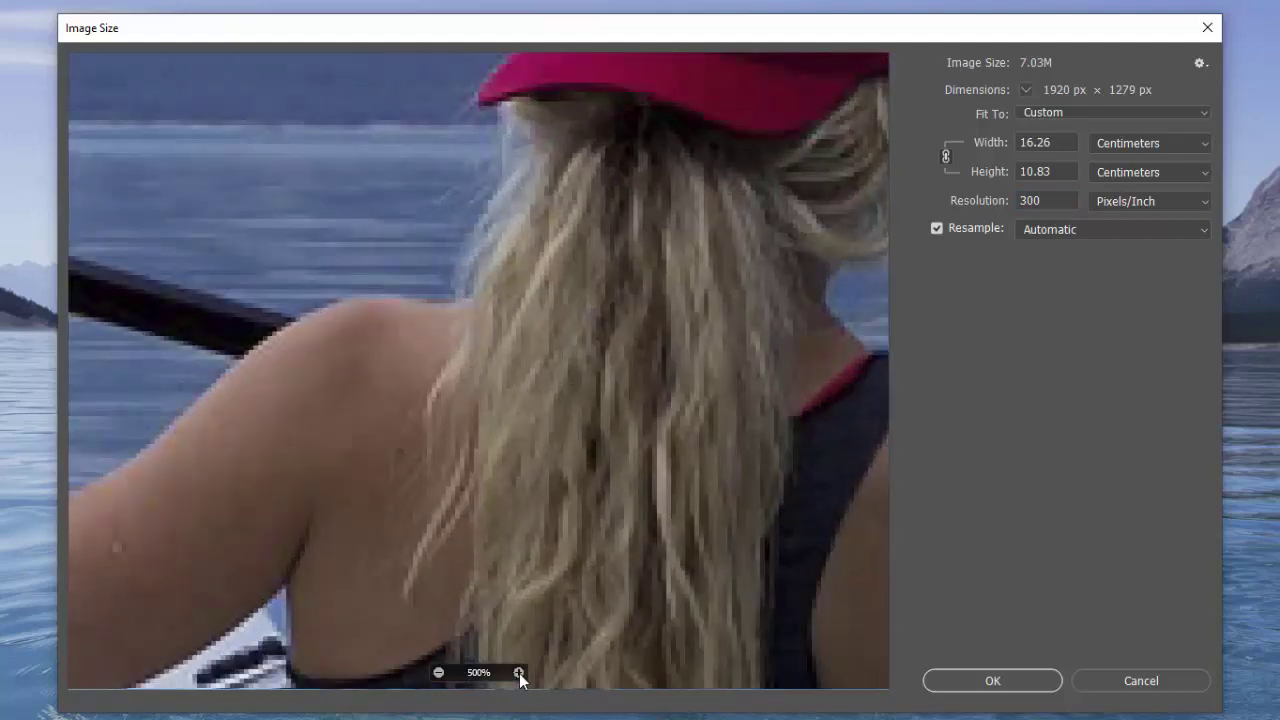
left_click(519, 673)
left_click(519, 673)
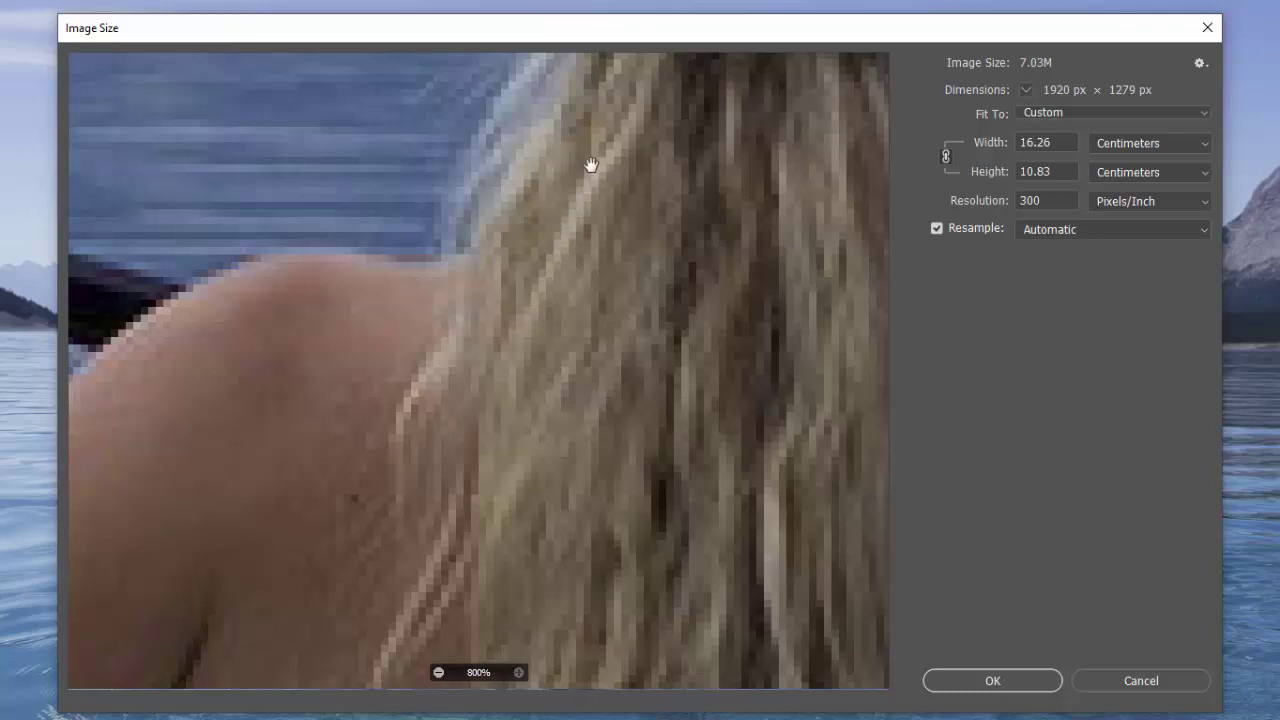
Step: Change the resolution from 300 to 72 ppi, resampling the photo to 461 × 307 px
double_click(1017, 200)
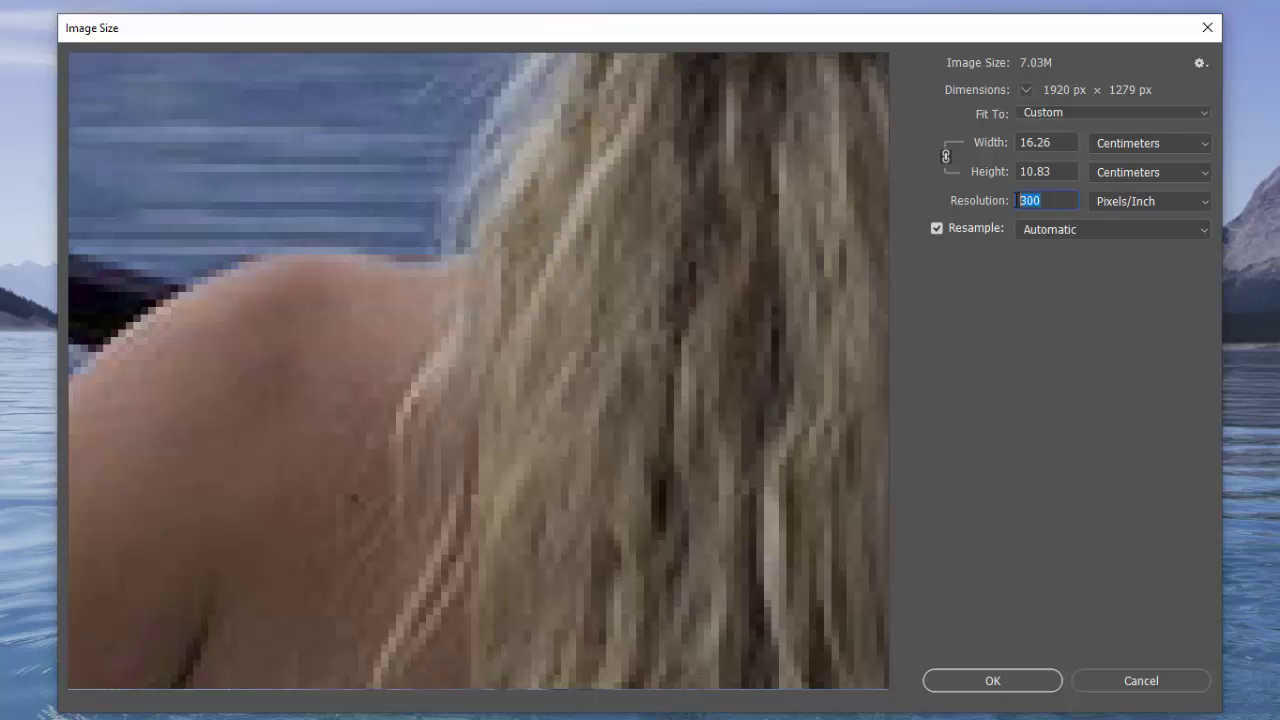
type("72")
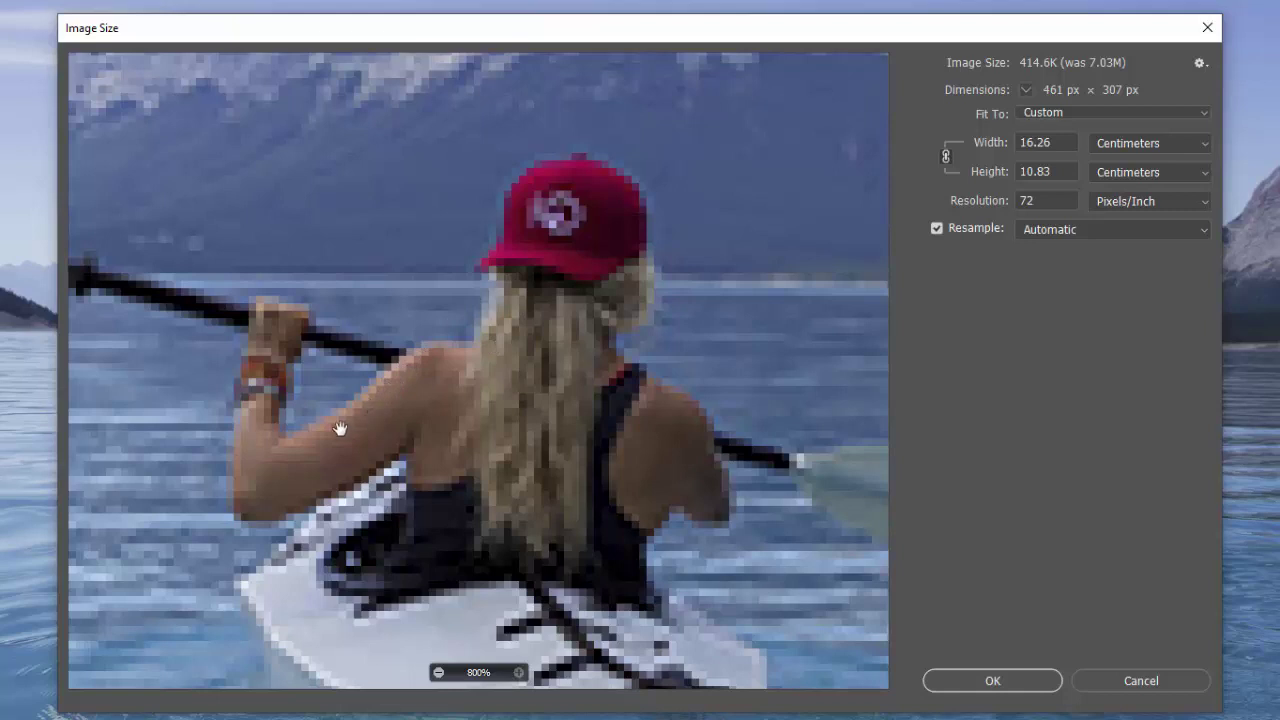
Step: Restore the resolution to 300 ppi and zoom the preview out to show the whole photo
left_click(1040, 201)
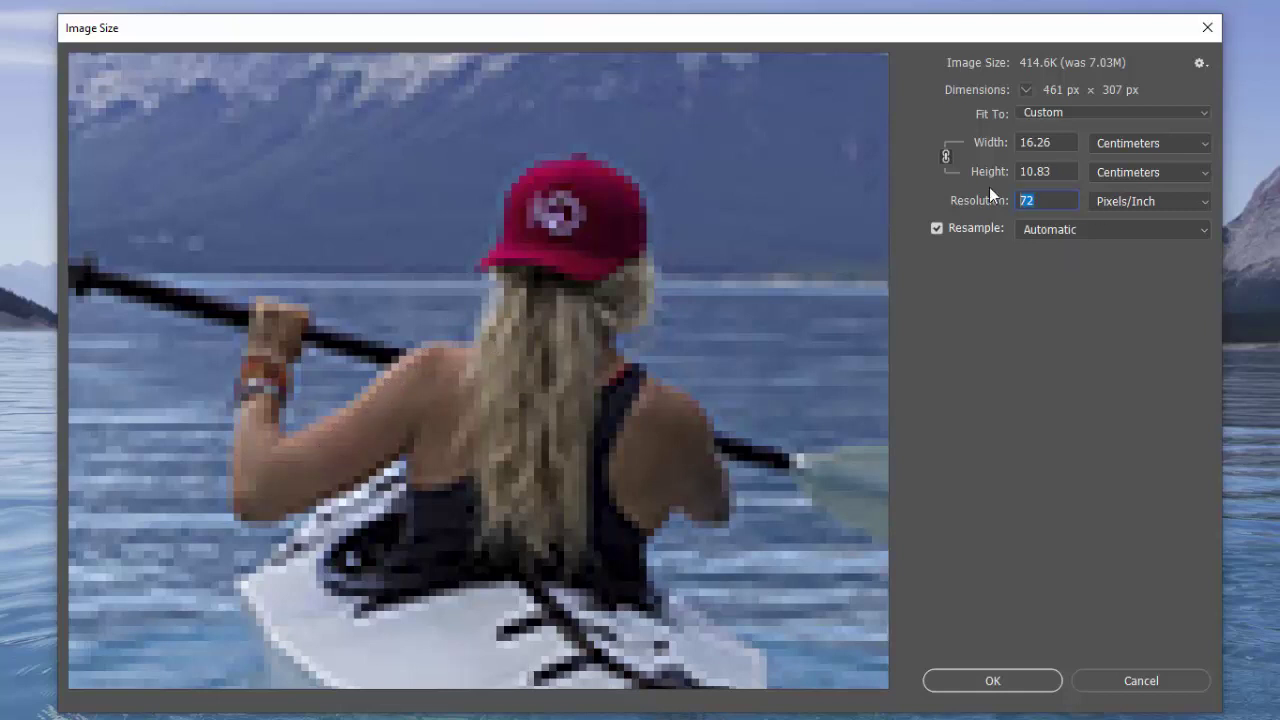
type("300")
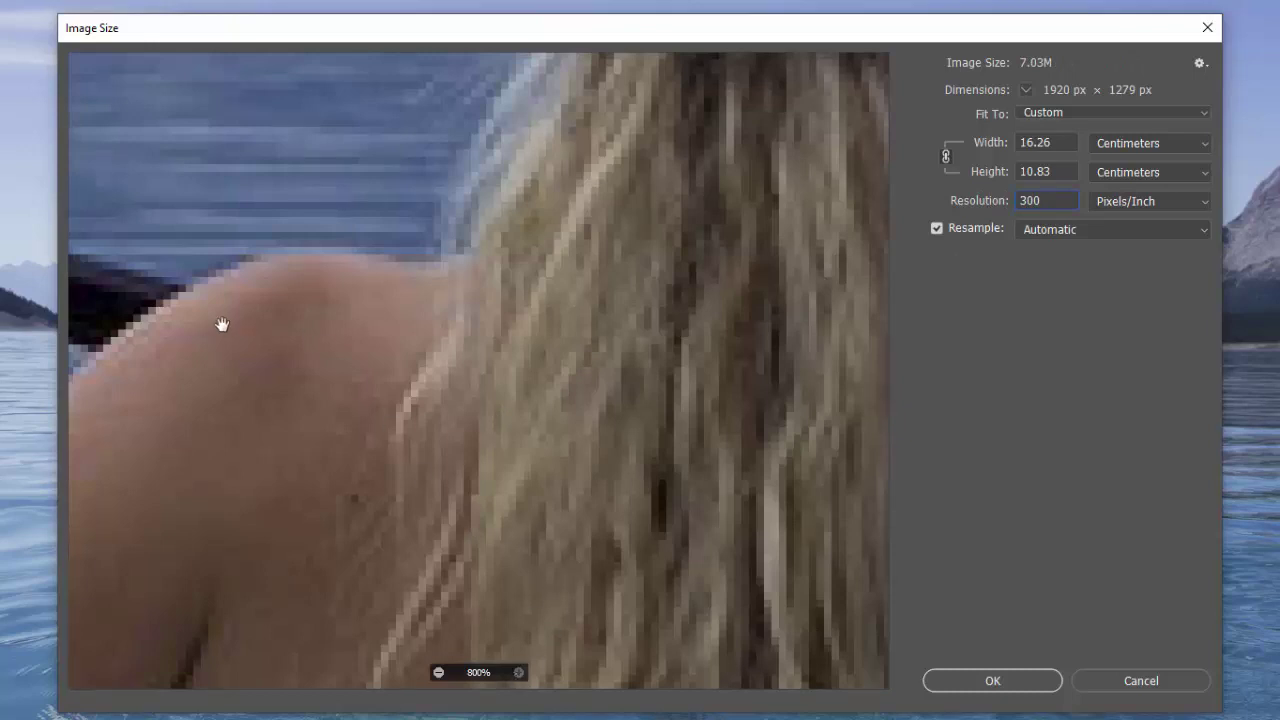
left_click(438, 672)
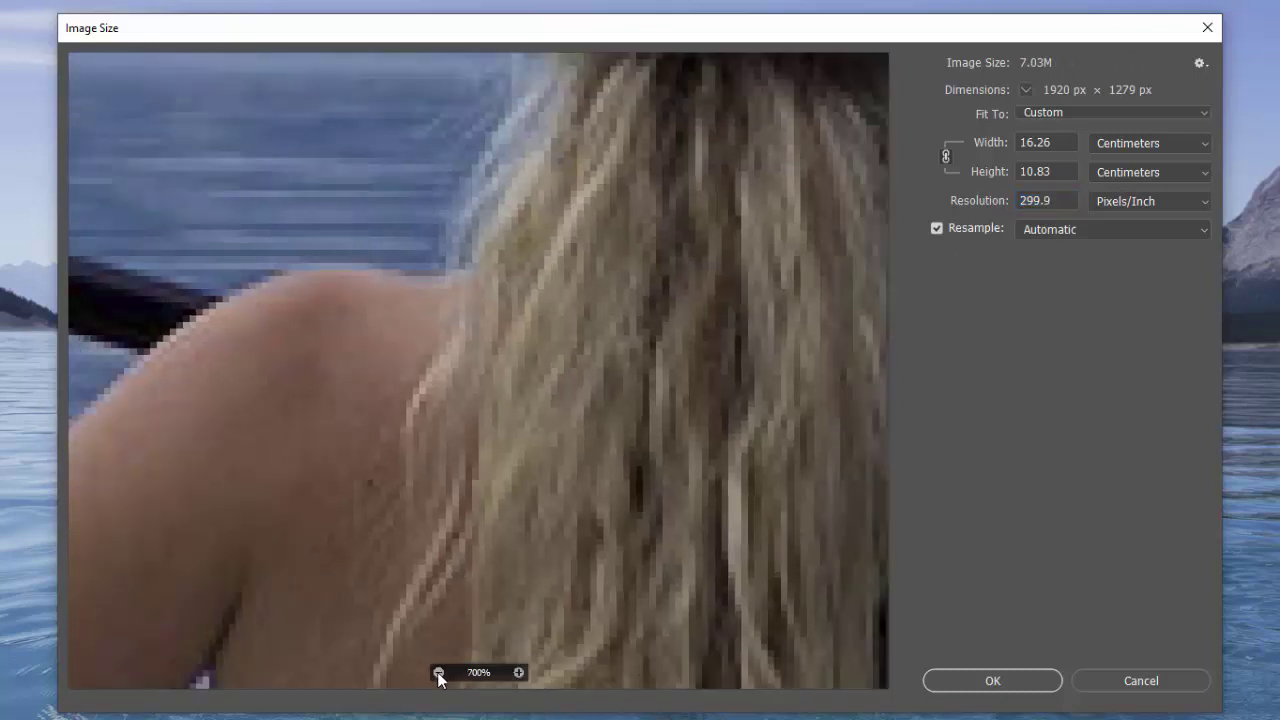
left_click(438, 672)
left_click(438, 672)
left_click(438, 672)
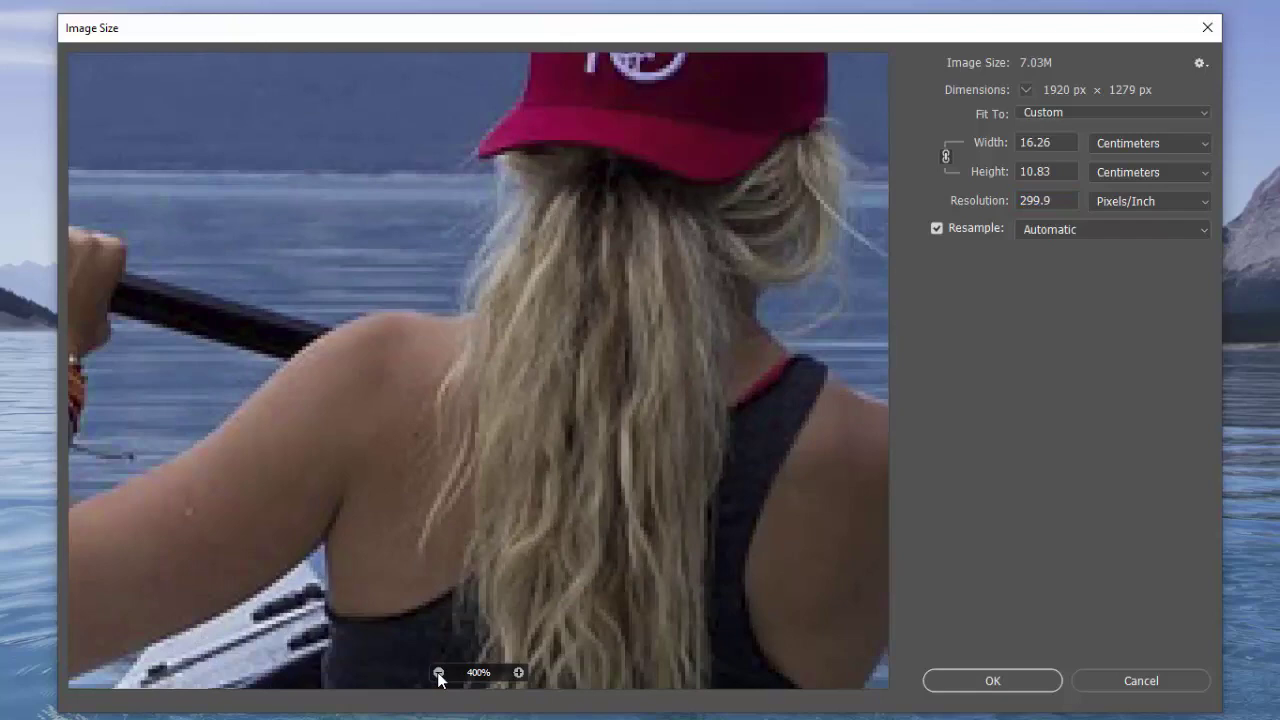
left_click(438, 672)
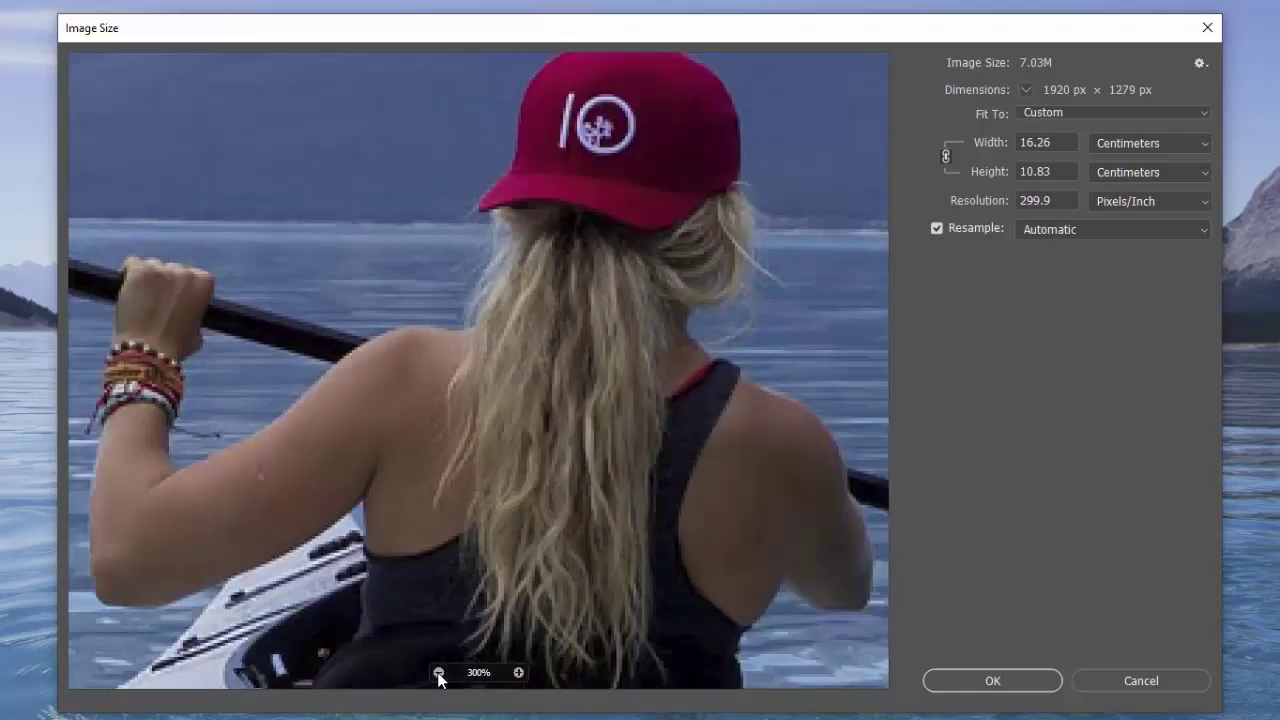
left_click(518, 672)
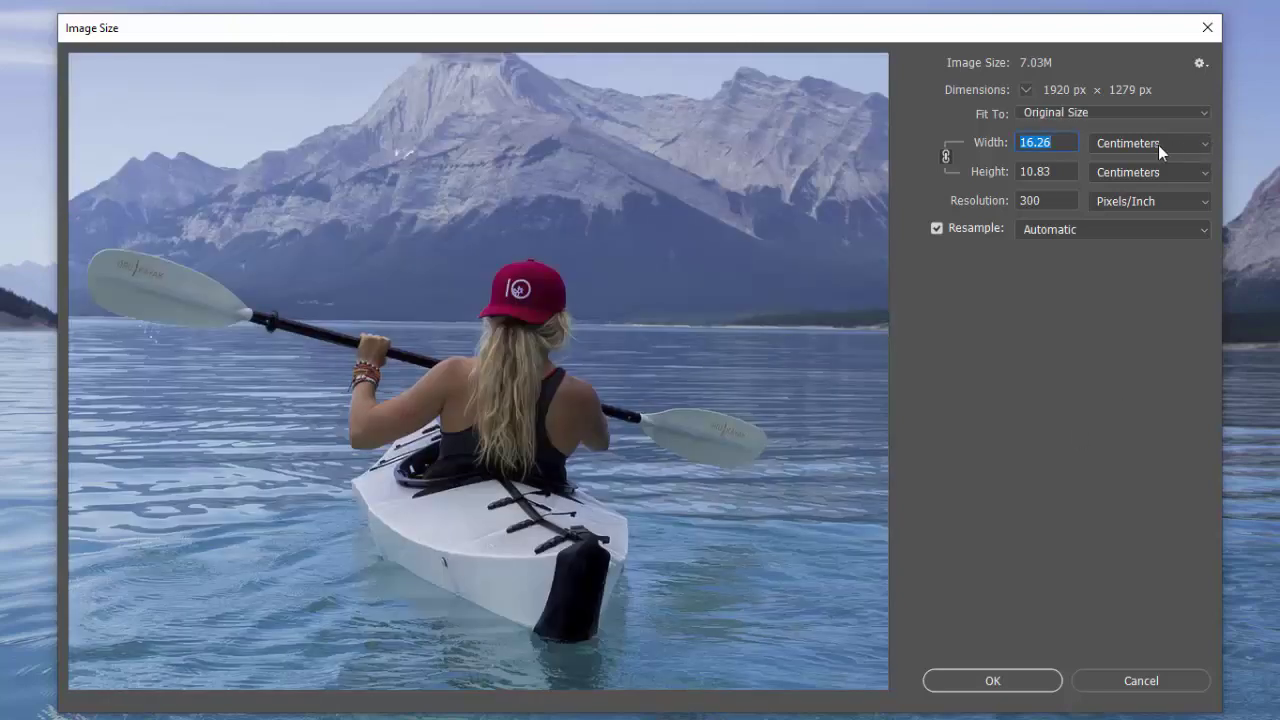
Step: Switch width and height units back to Inches, reading 6.4 × 4.263 at 300 ppi
left_click(1164, 145)
left_click(1146, 195)
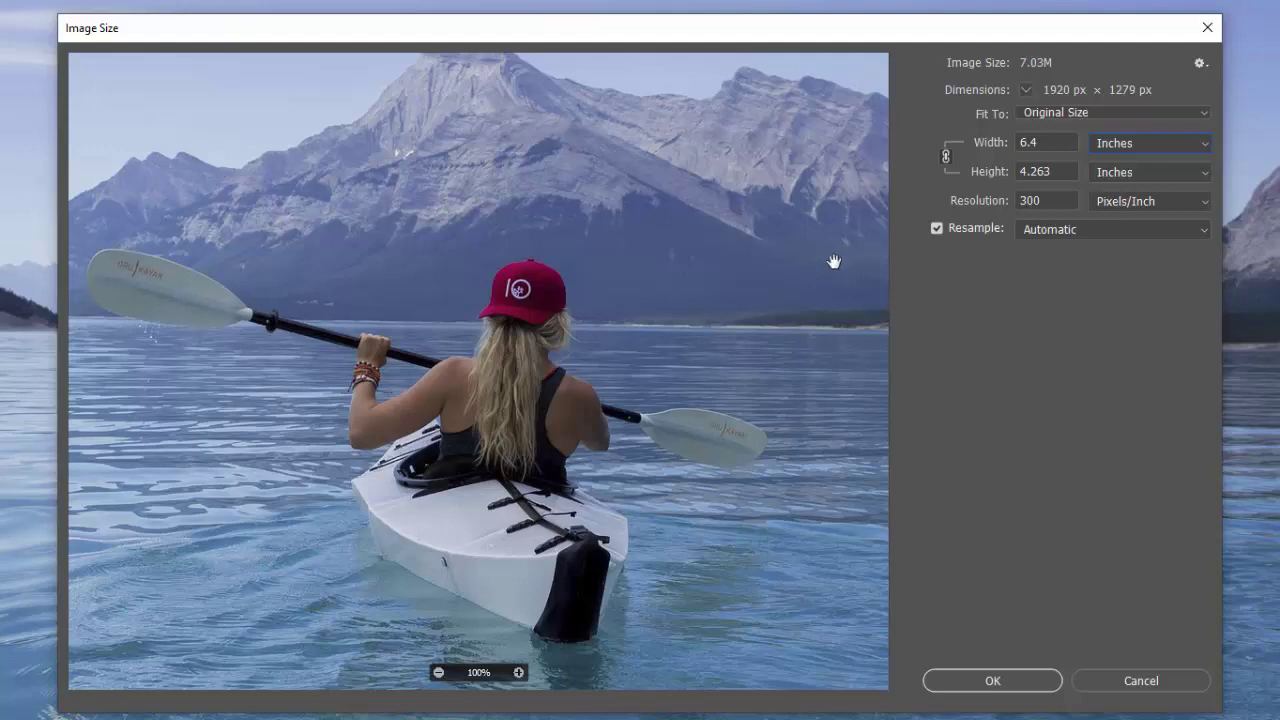
left_click(438, 673)
left_click(438, 673)
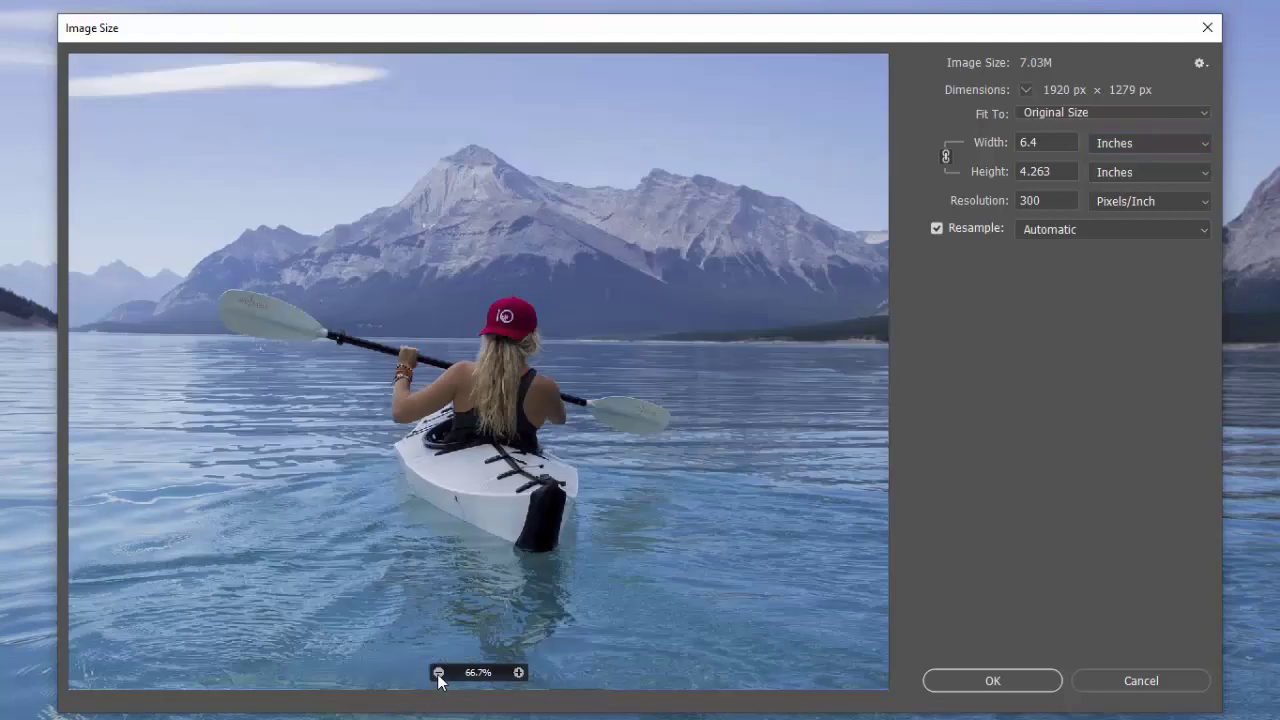
left_click(438, 673)
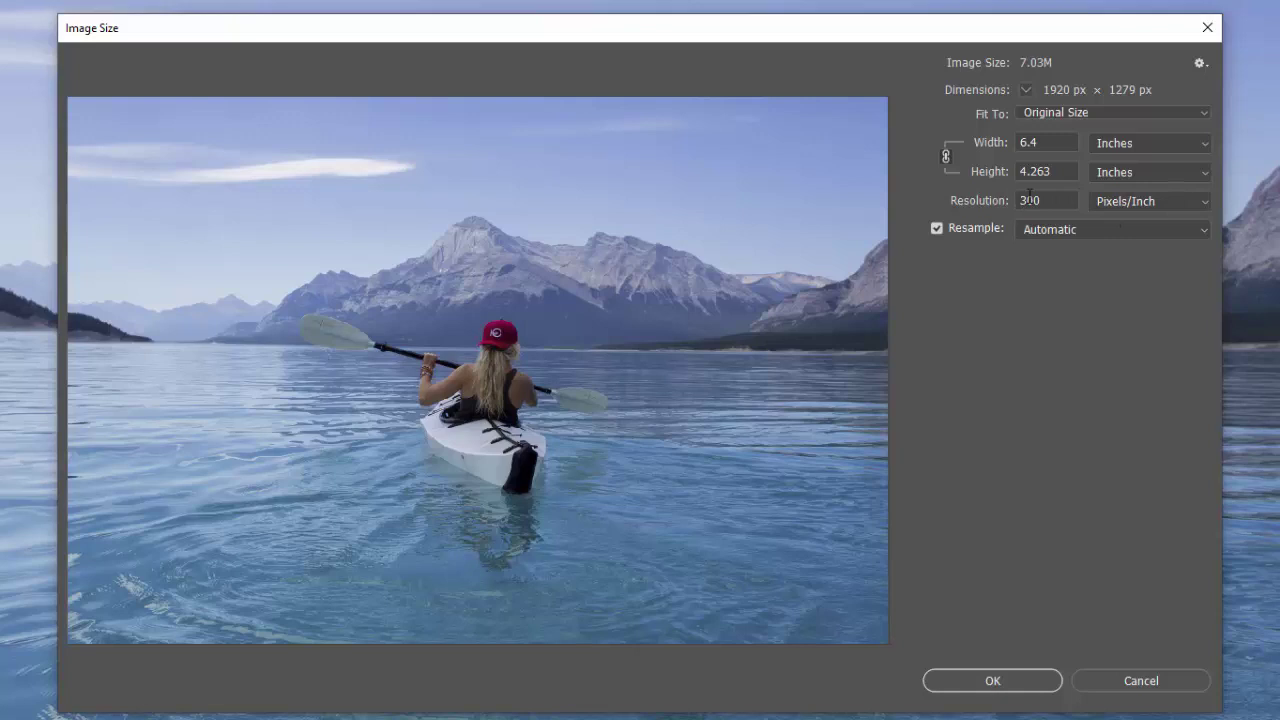
mouse_move(878, 352)
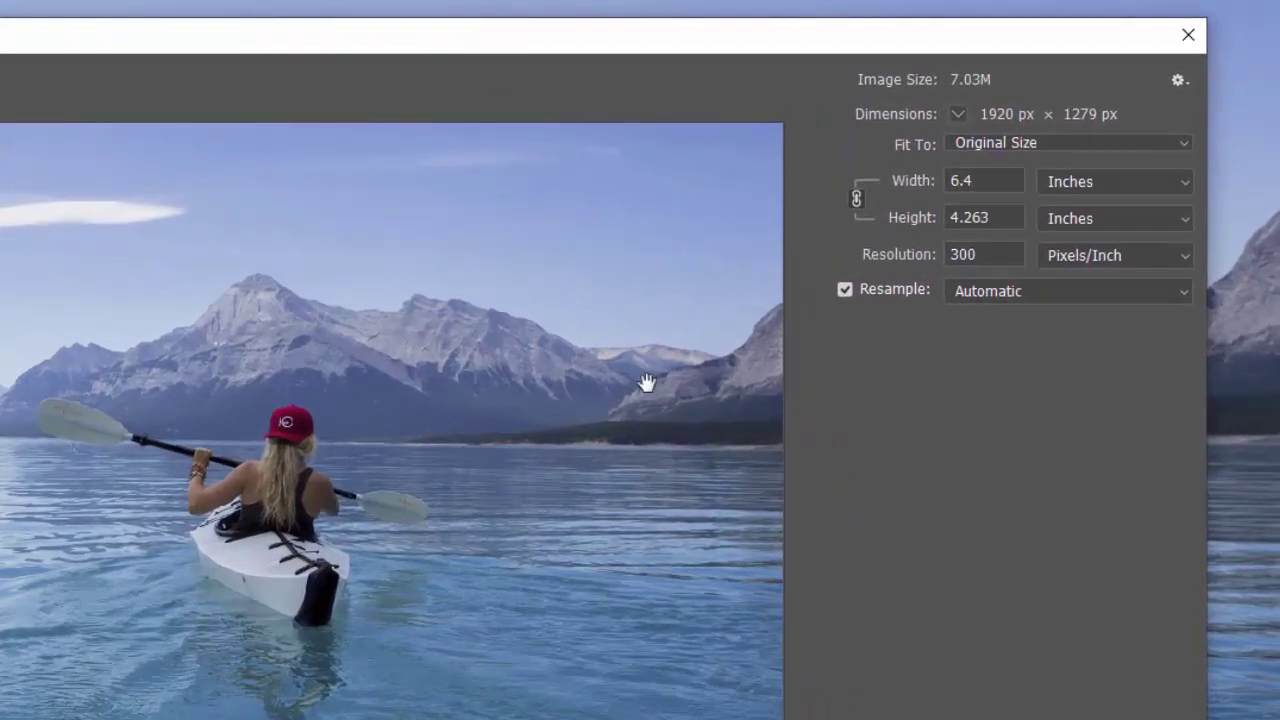
left_click(857, 197)
left_click(856, 197)
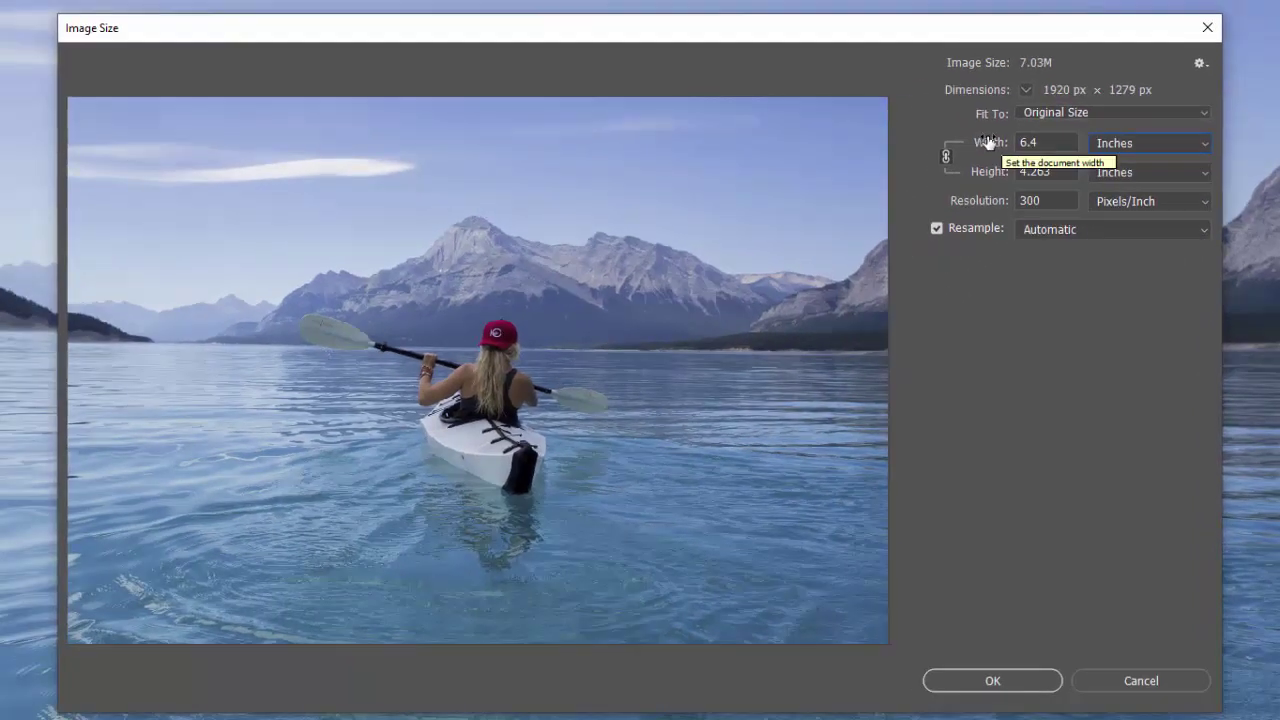
Step: Change the width from 6.4 to 10 inches, upsampling to 3000 × 1998 px (17.1M)
left_click_drag(1047, 141, 1014, 141)
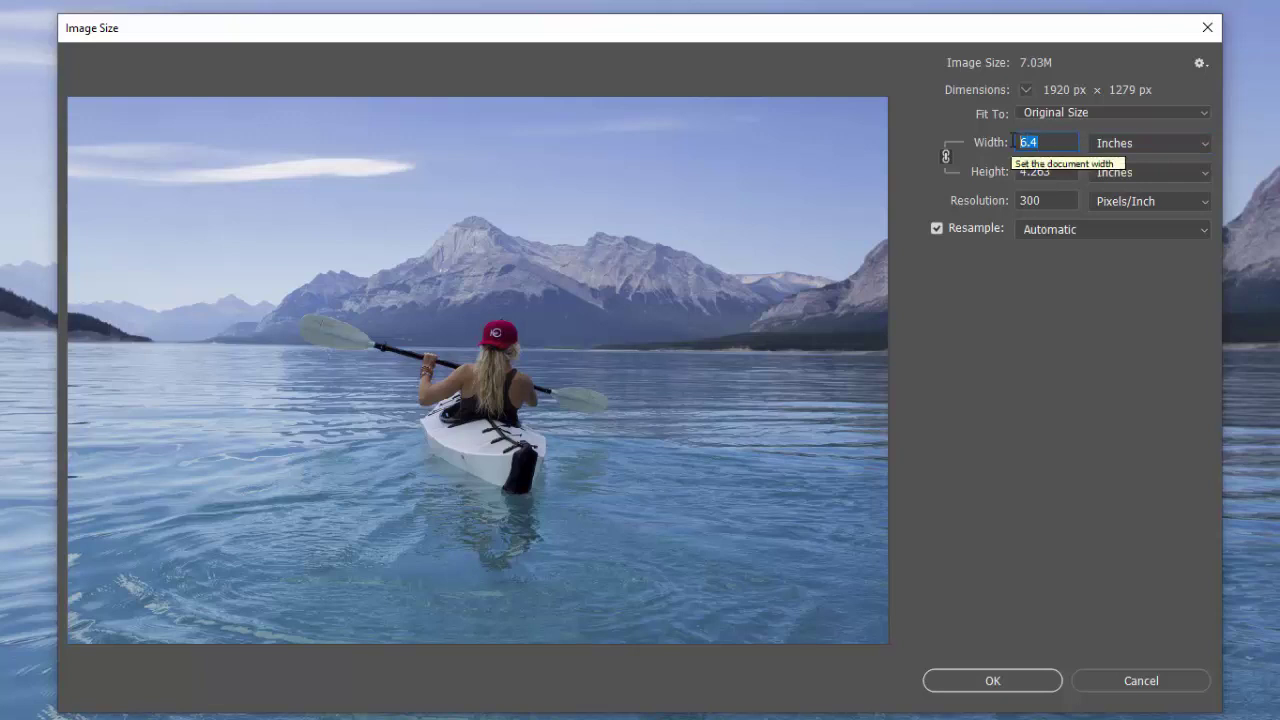
type("10")
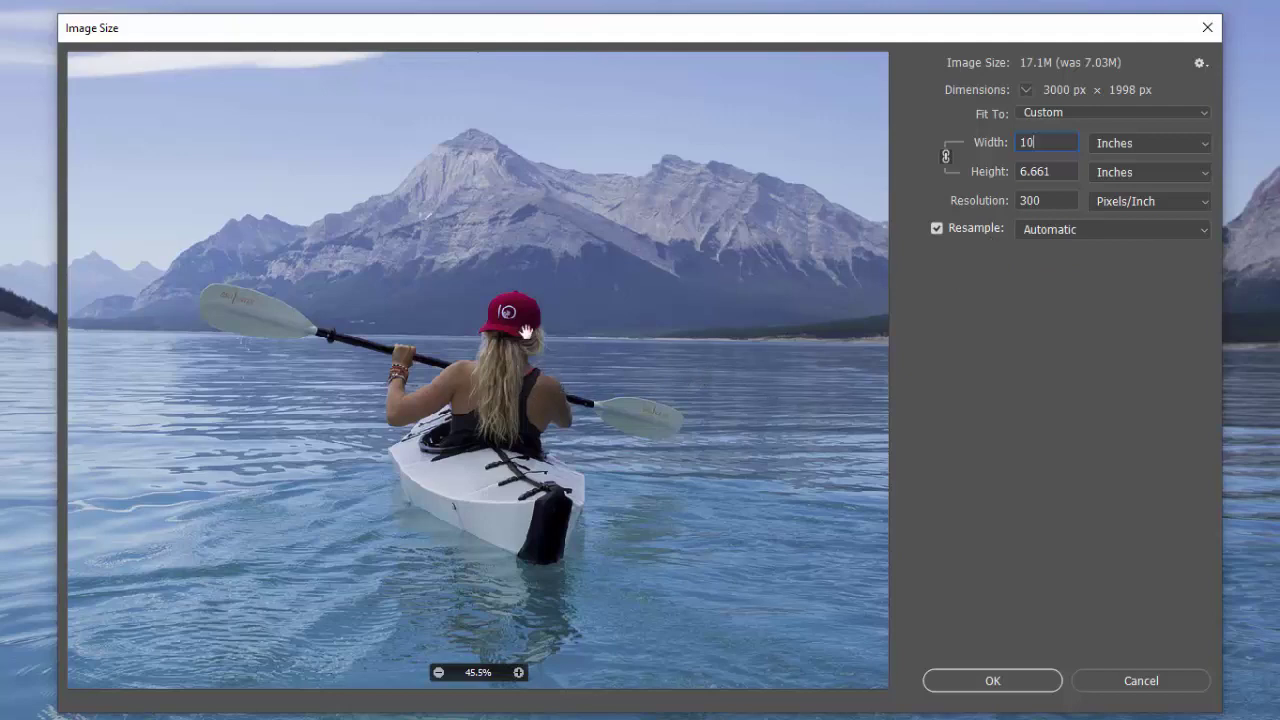
Step: Zoom the preview in to examine individual pixels of the 3000 × 1998 px photo, then open the Resample list
left_click(518, 672)
left_click(518, 672)
left_click(518, 672)
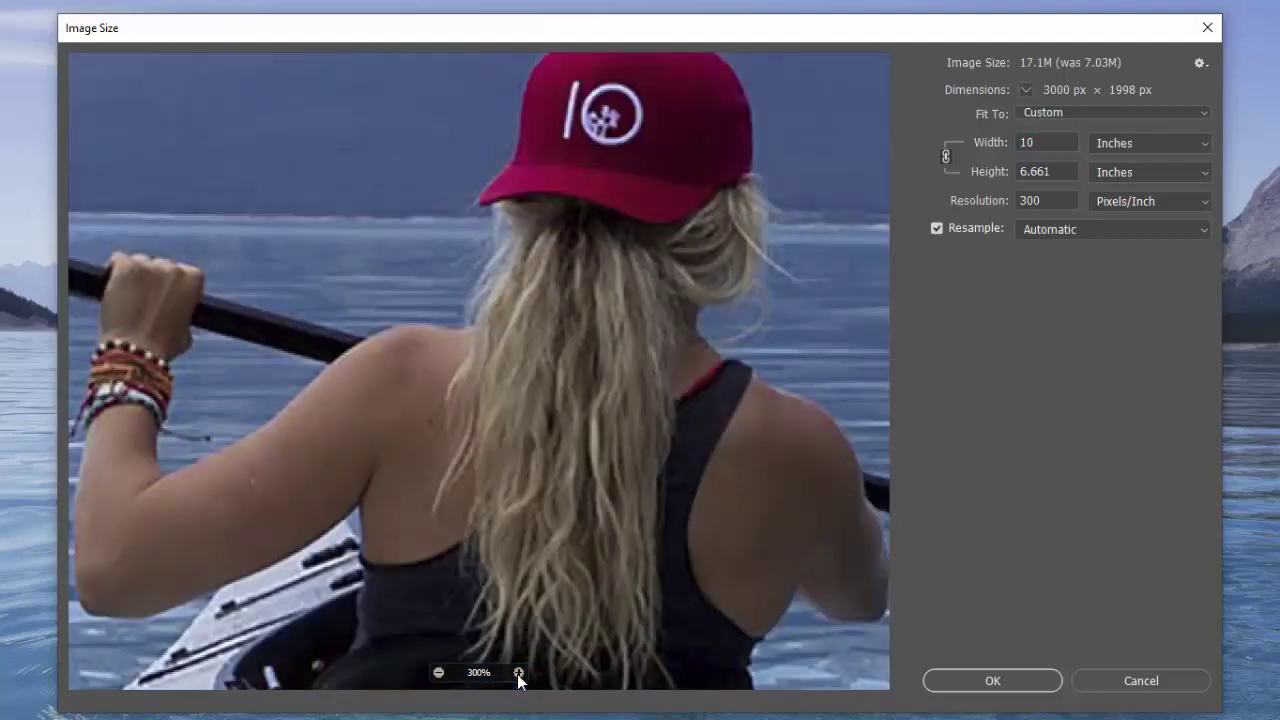
left_click(518, 672)
left_click(518, 672)
left_click(518, 672)
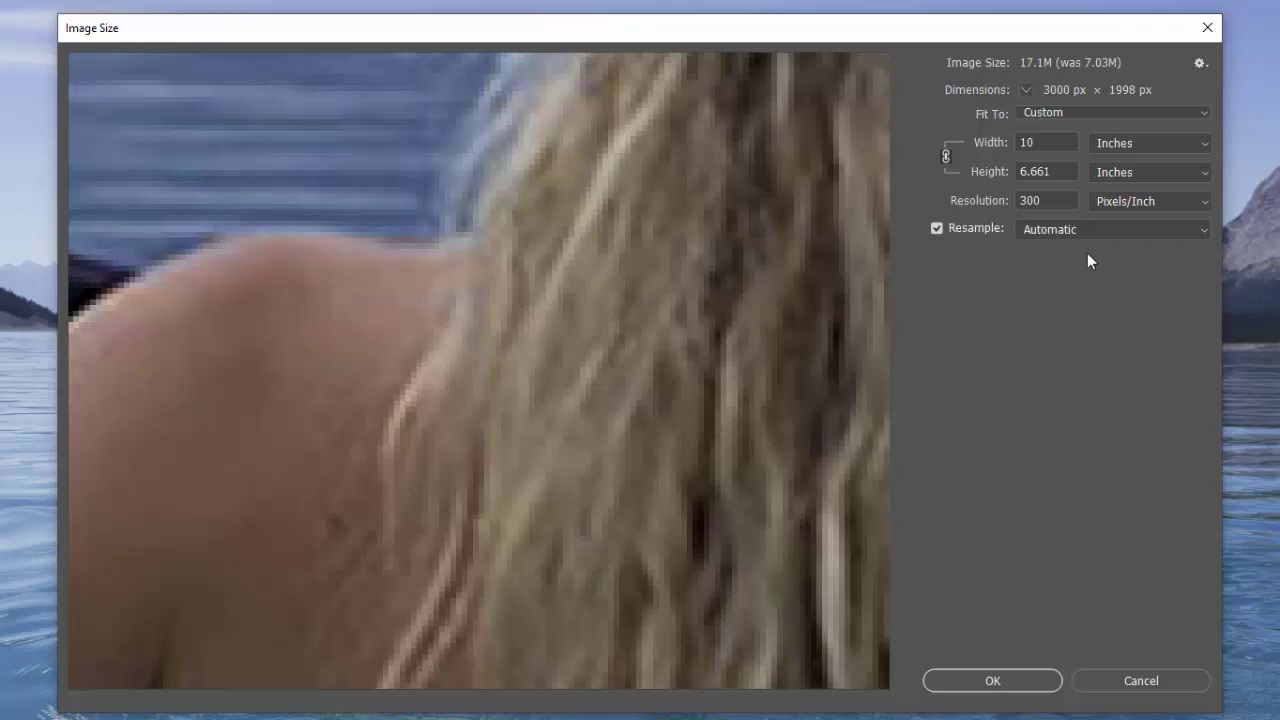
left_click(1202, 230)
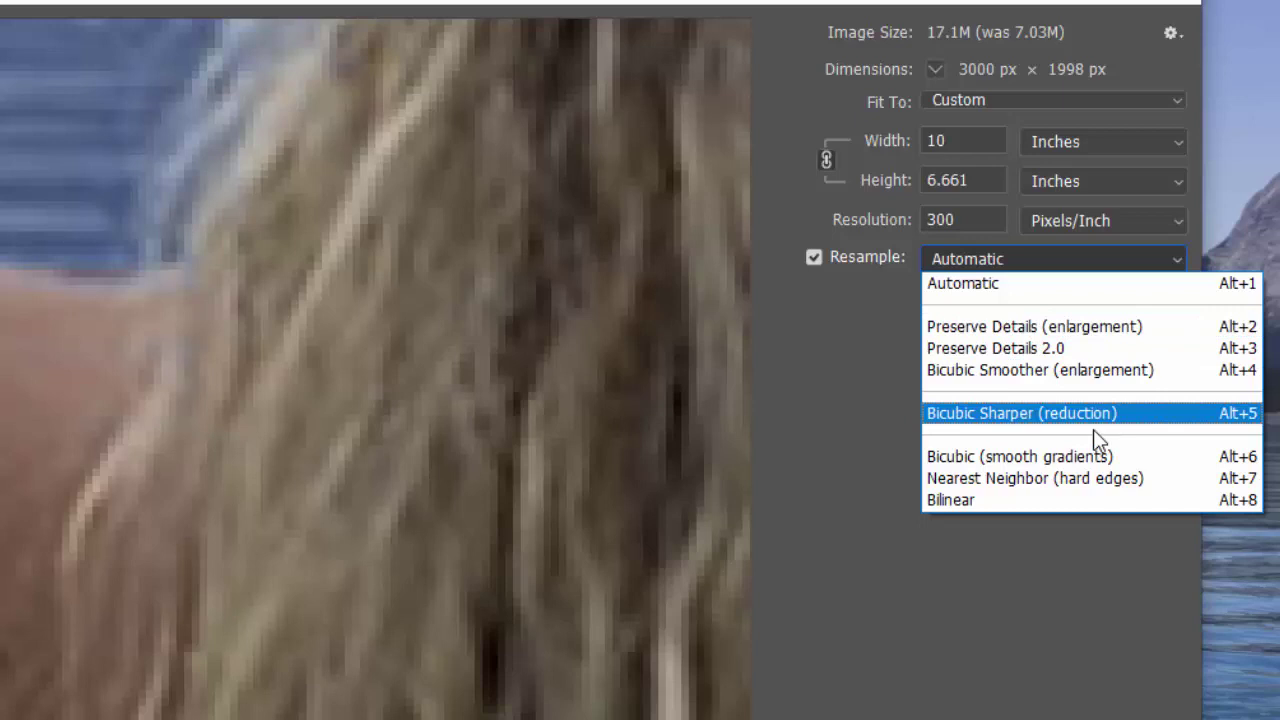
Step: Pick Automatic in the Resample list, keeping the photo at 3000 × 1998 px, 17.1M
left_click(980, 286)
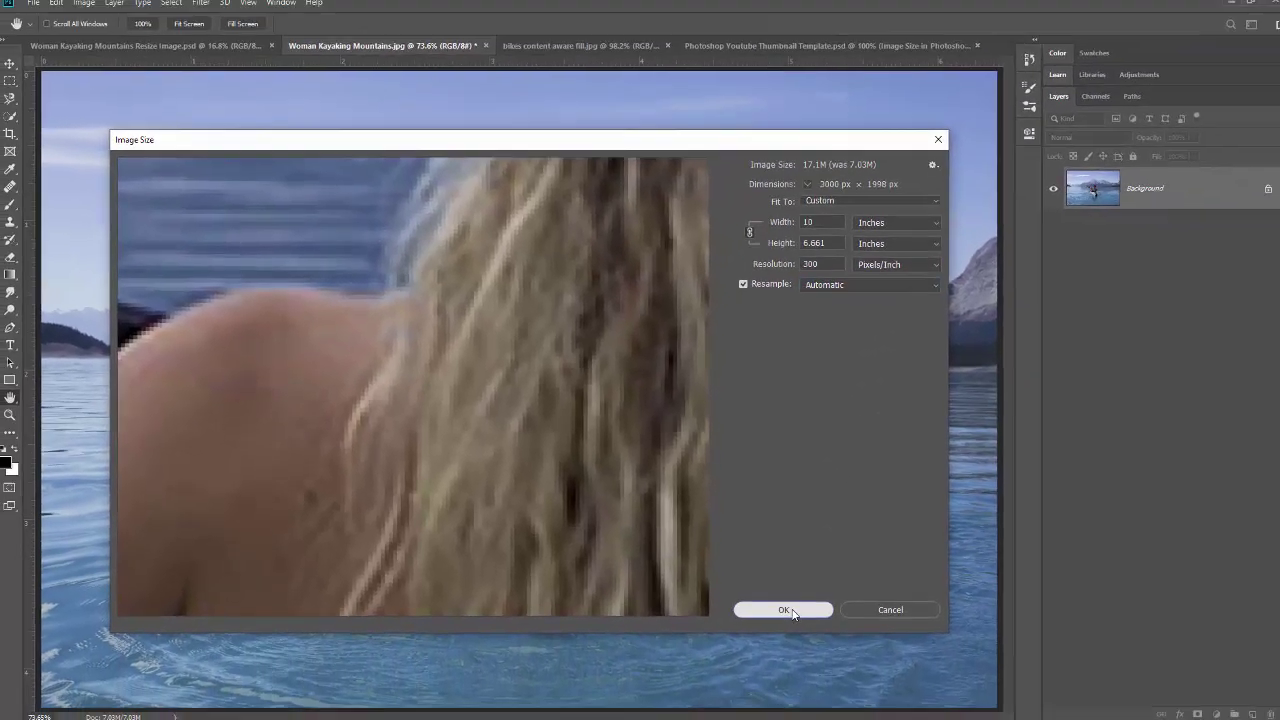
Step: Apply the 10-inch, 300 ppi resize and inspect the 3000 × 1998 px photo at 100% zoom
left_click(788, 610)
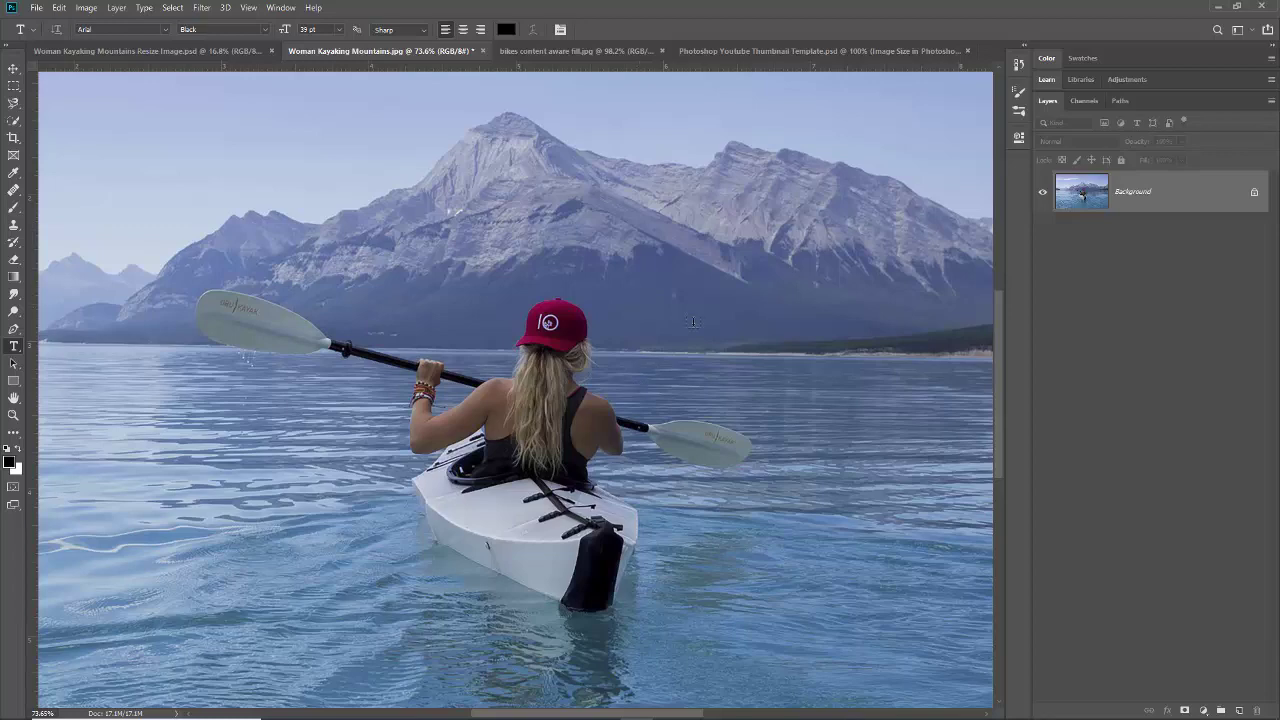
scroll(690, 322, "down", 3)
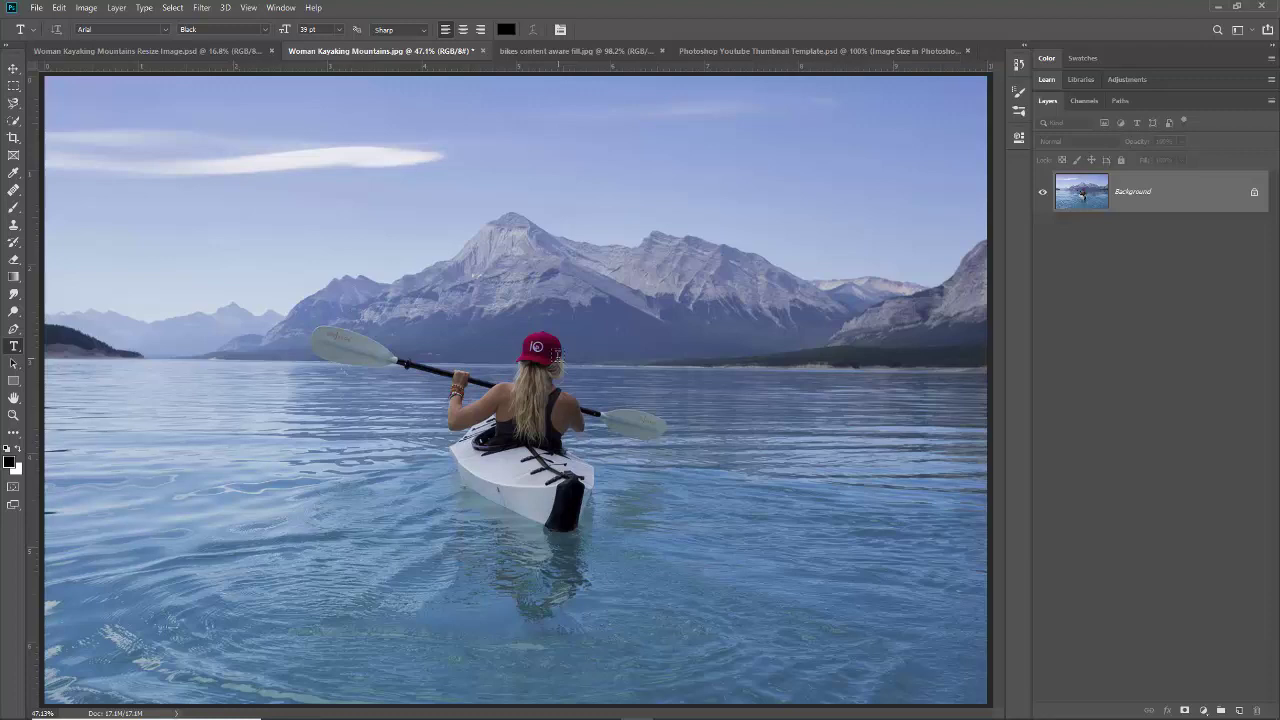
key("ctrl+1")
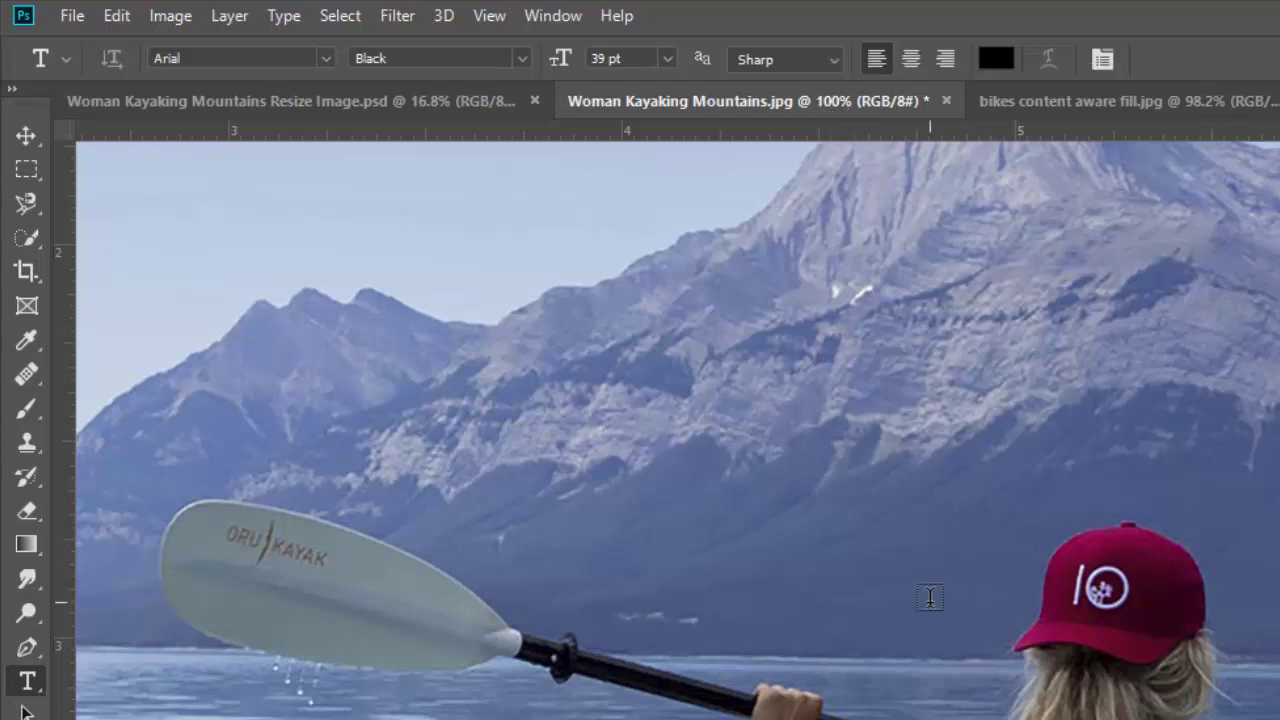
scroll(930, 597, "down", 4)
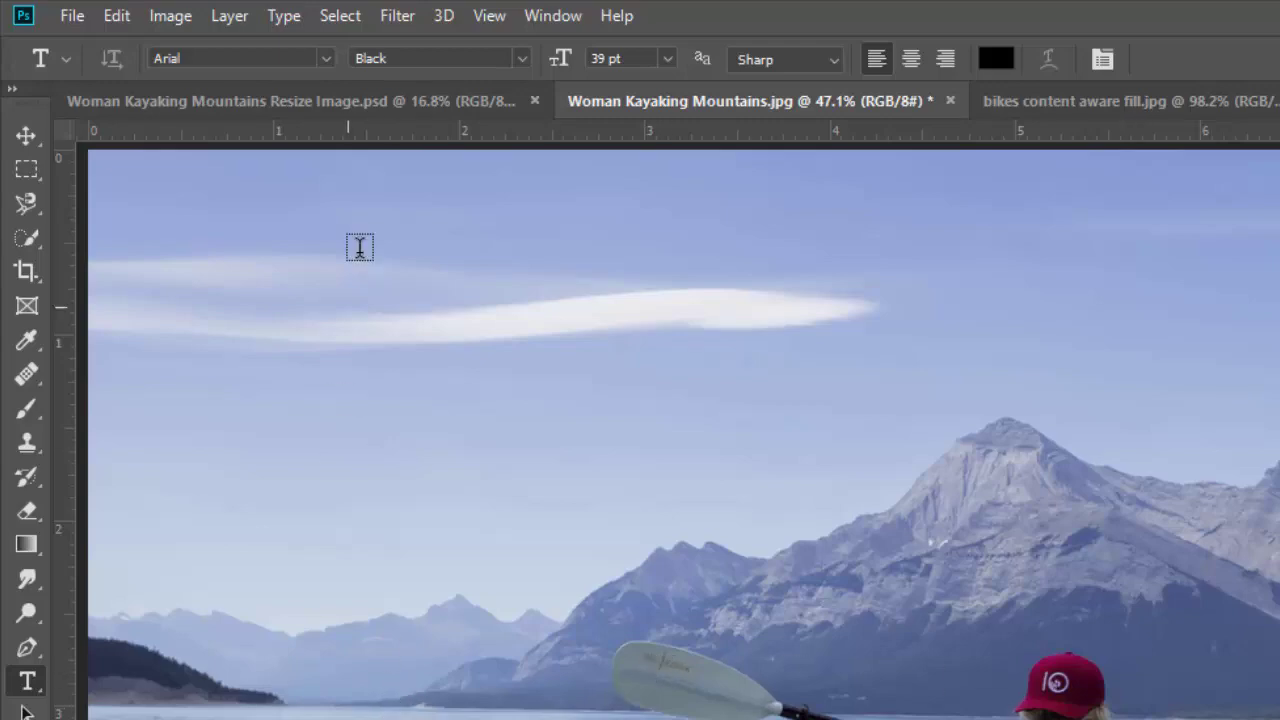
Step: Reopen Image Size to verify 10 × 6.66 inches, 3000 × 1998 px at 300 ppi
left_click(167, 18)
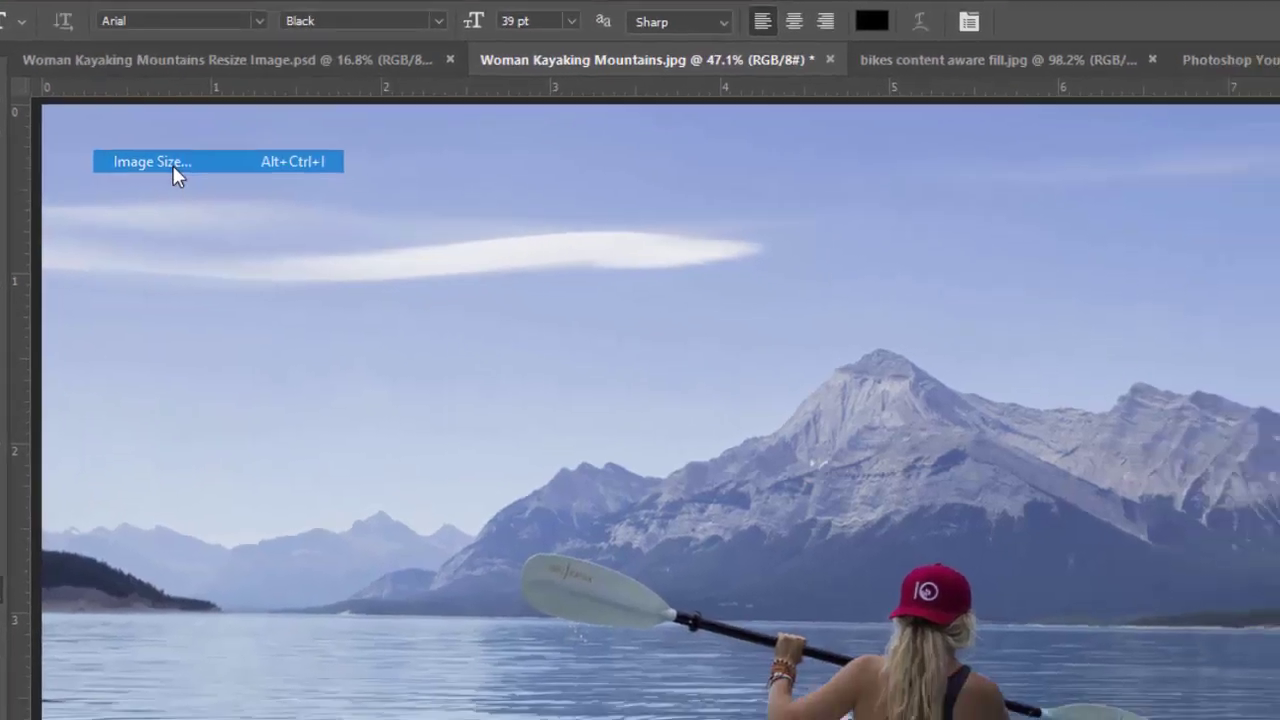
left_click(205, 213)
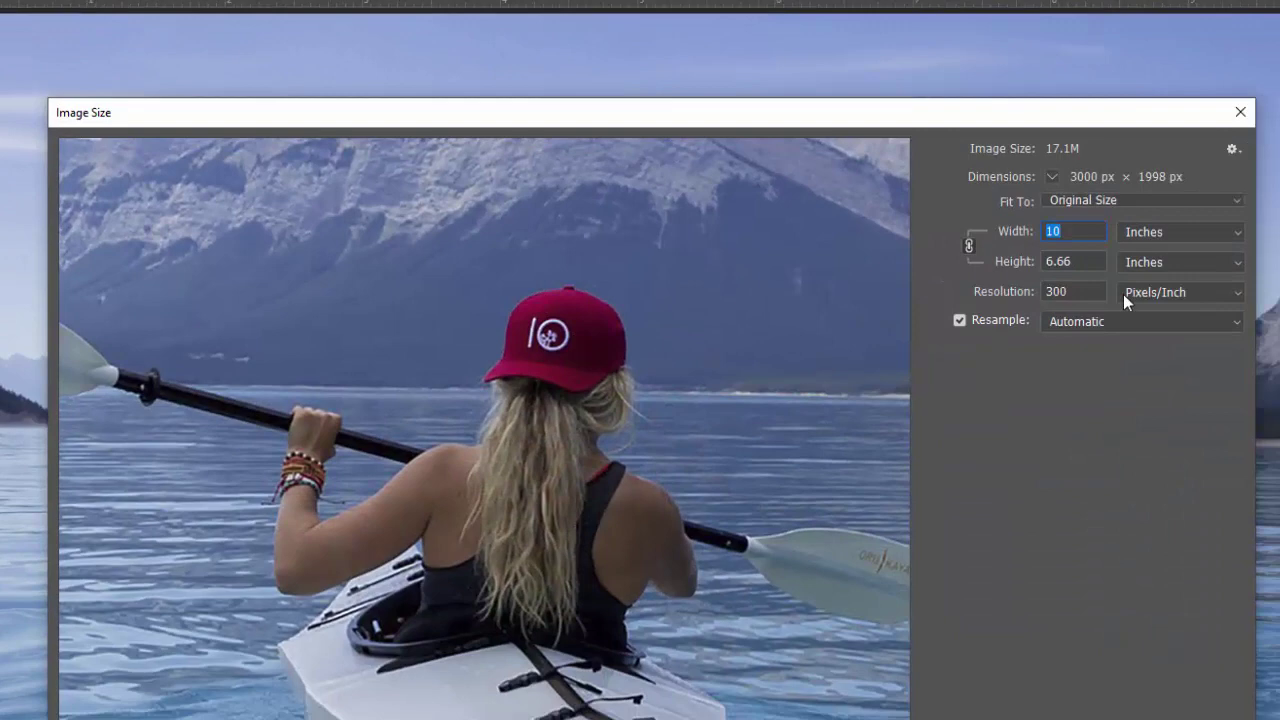